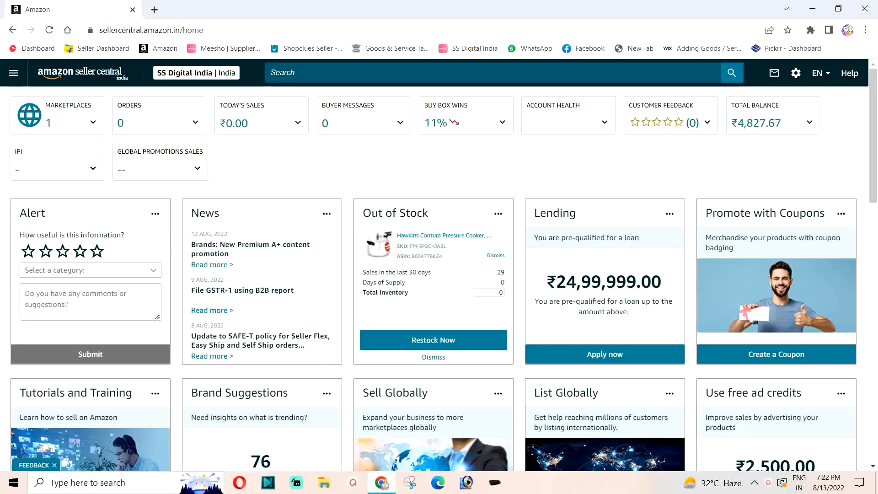
# Step: Open the Manage Taxes page by way of the Tax Document Library's Merchant Tax Report section, dismissing the page feedback form
pyautogui.click(14, 74)
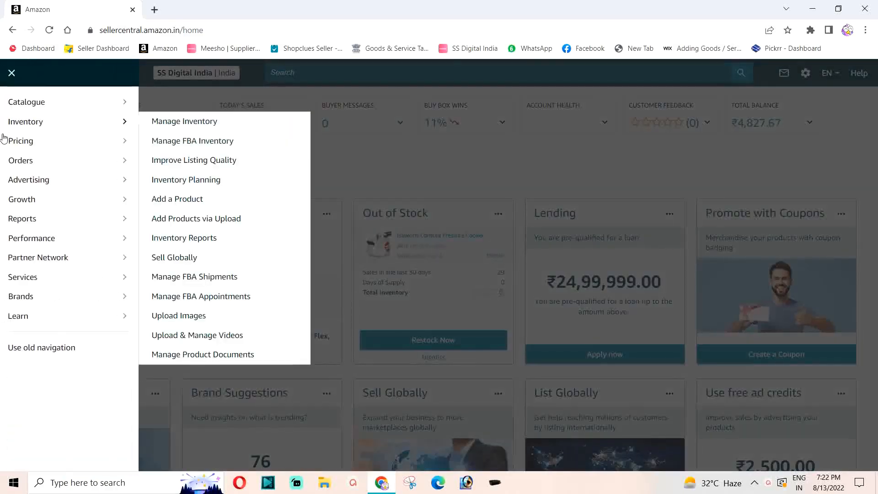
pyautogui.moveTo(36, 218)
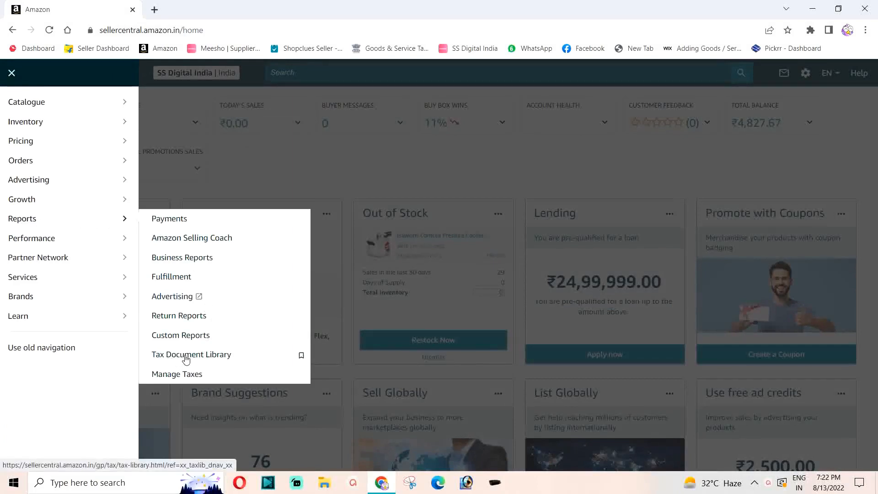
pyautogui.click(186, 356)
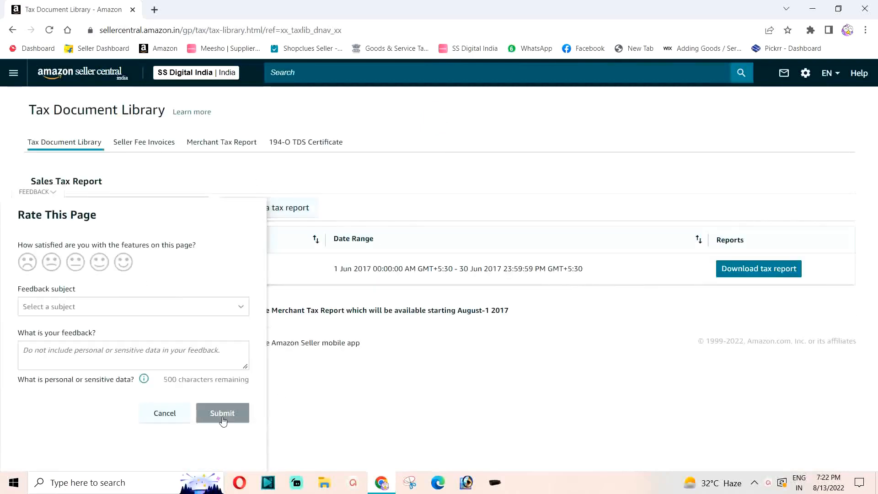
pyautogui.click(166, 412)
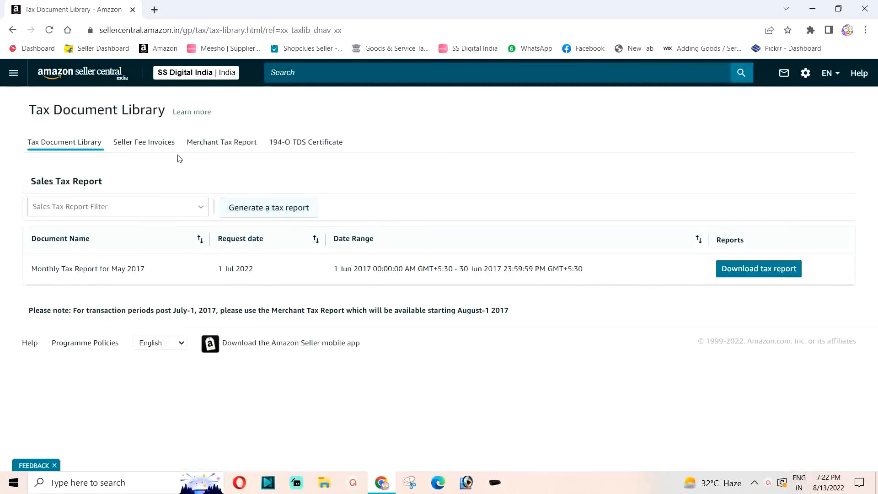
pyautogui.click(218, 148)
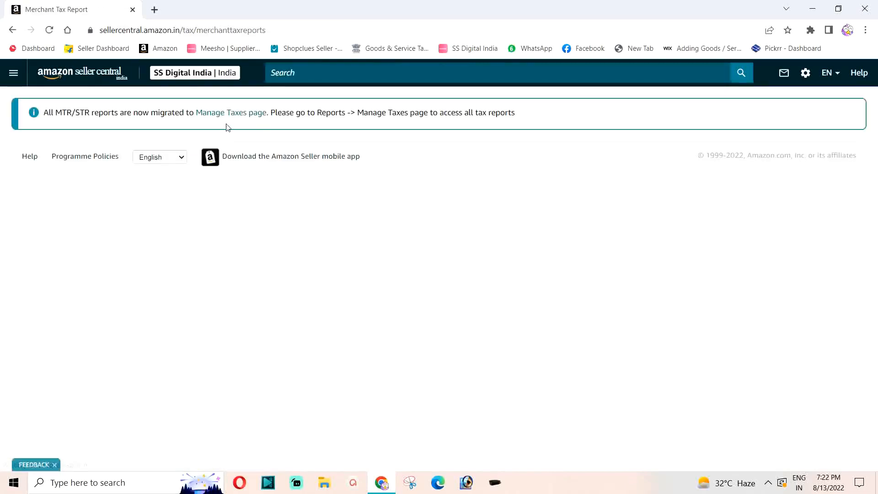
pyautogui.click(226, 114)
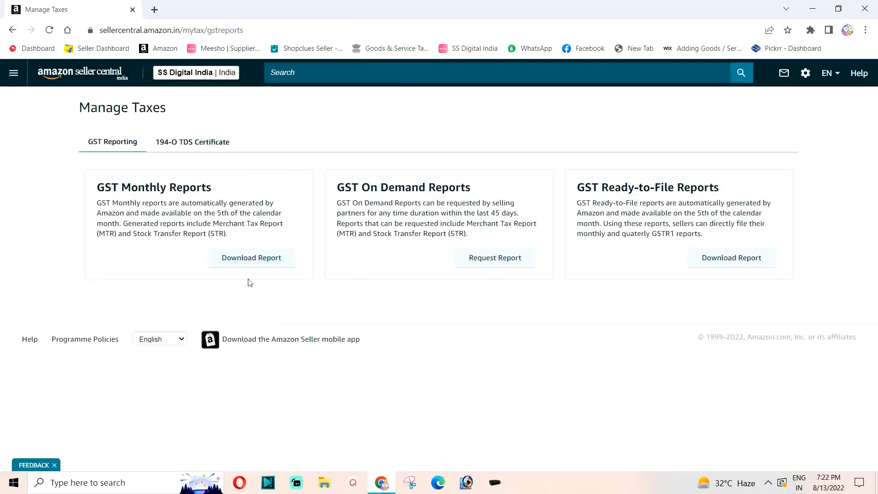
# Step: Download the B2C Merchant Tax Report (MTR) for July 2022 from GST Monthly Reports and show it in its folder
pyautogui.click(244, 257)
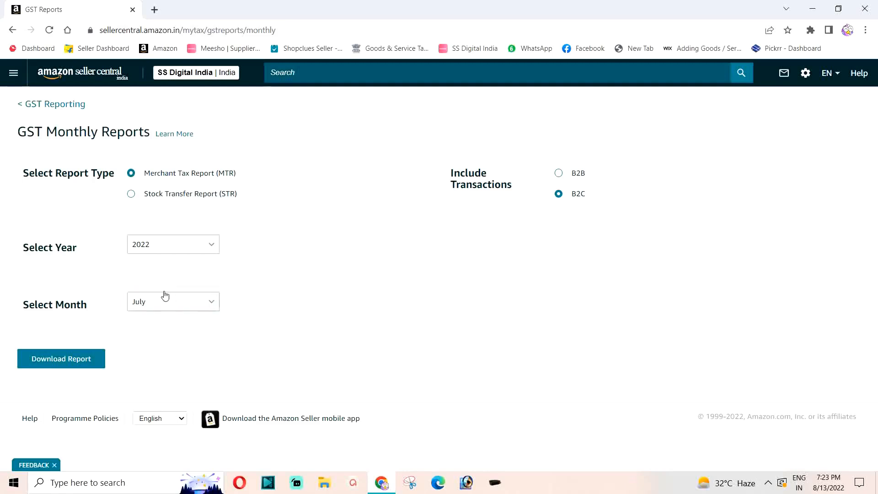
pyautogui.click(58, 361)
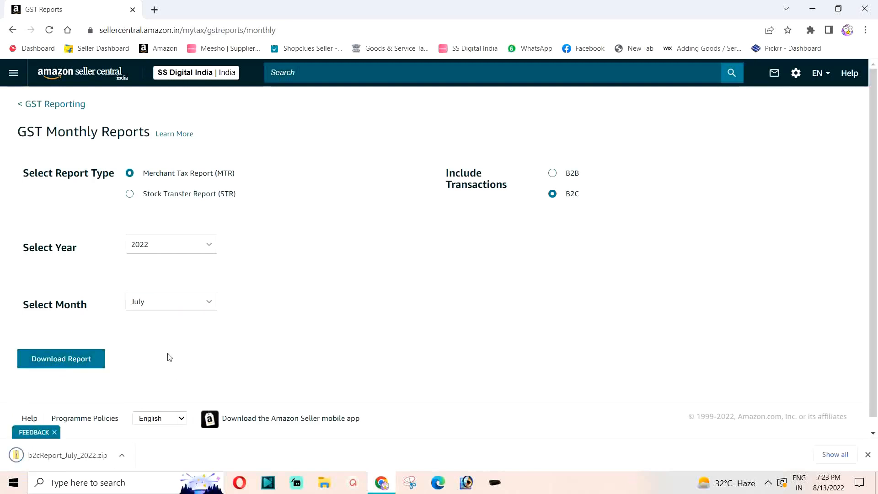
pyautogui.click(124, 456)
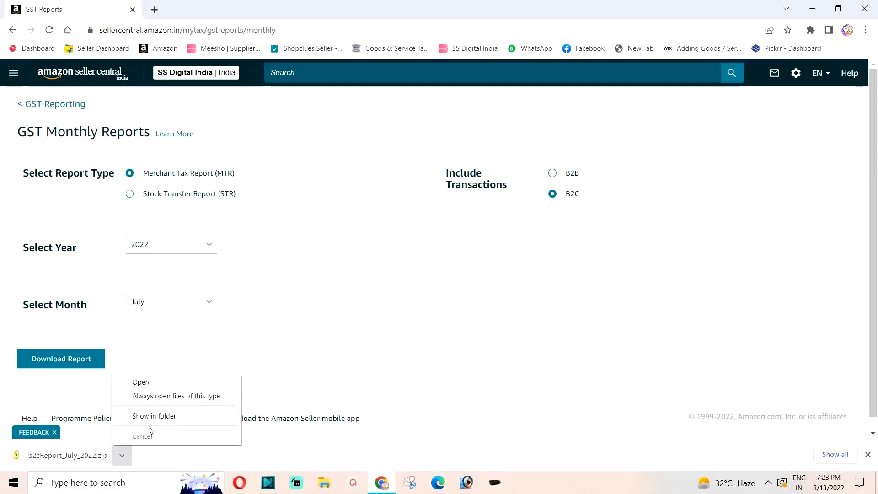
pyautogui.click(155, 416)
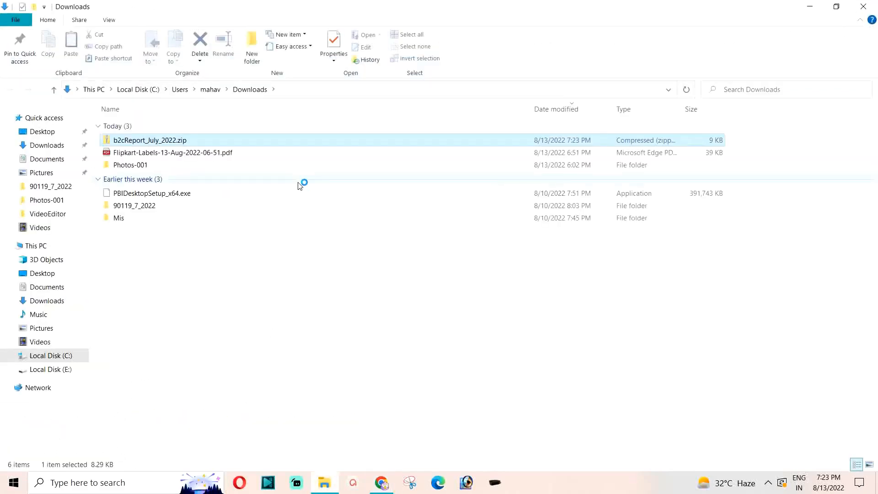
# Step: Extract b2cReport_July_2022.zip into the suggested b2cReport_July_2022 folder in Downloads
pyautogui.rightClick(153, 142)
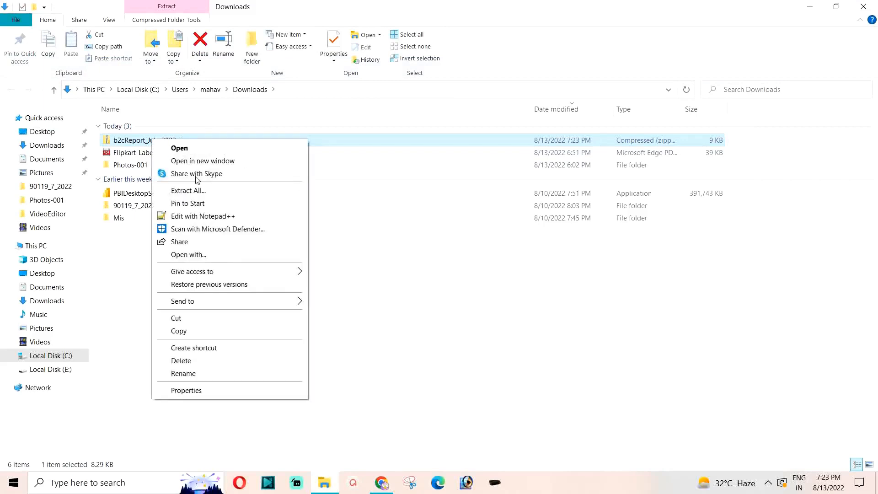
pyautogui.click(196, 190)
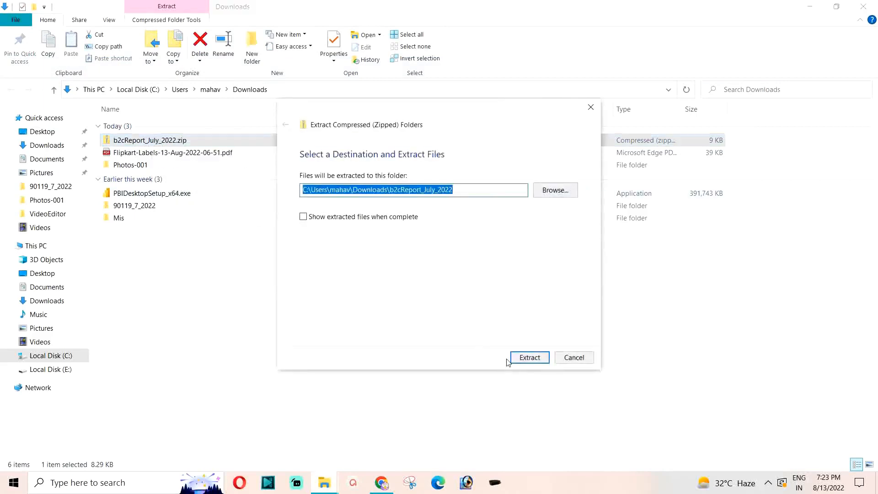
pyautogui.click(529, 358)
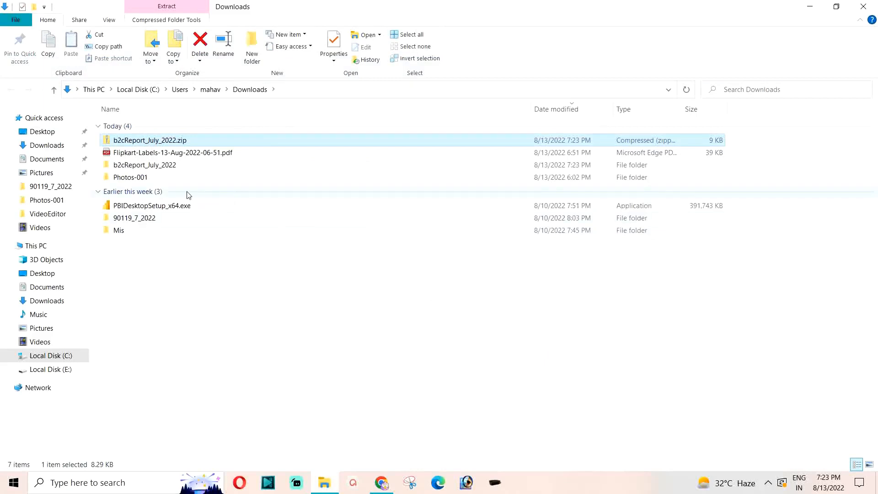
# Step: Open the MTR B2C July 2022 CSV file from the extracted b2cReport_July_2022 folder in Excel
pyautogui.click(137, 169)
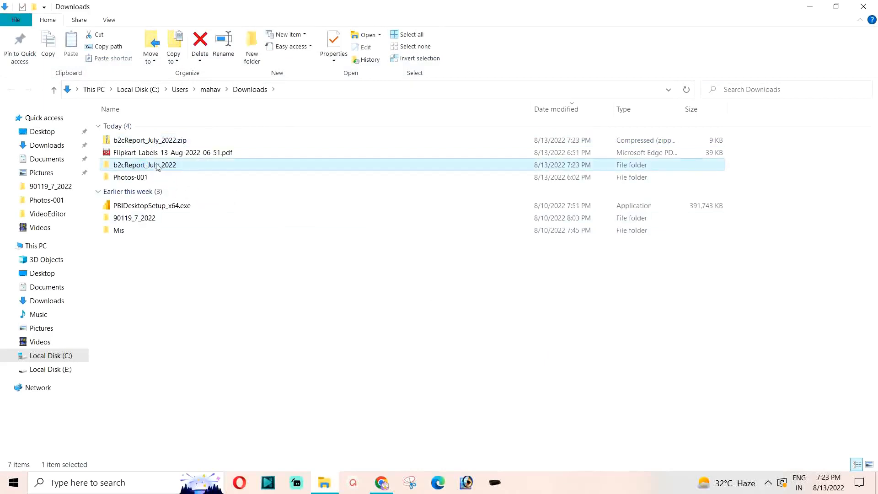
pyautogui.doubleClick(155, 167)
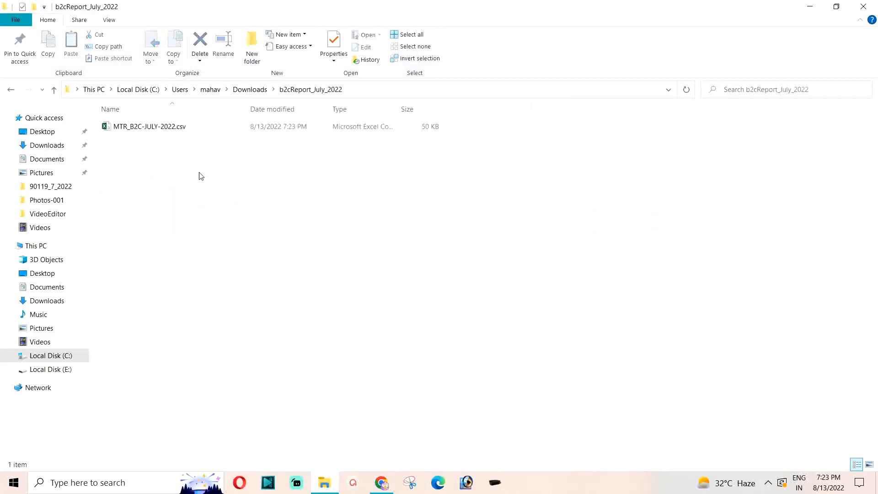
pyautogui.doubleClick(128, 127)
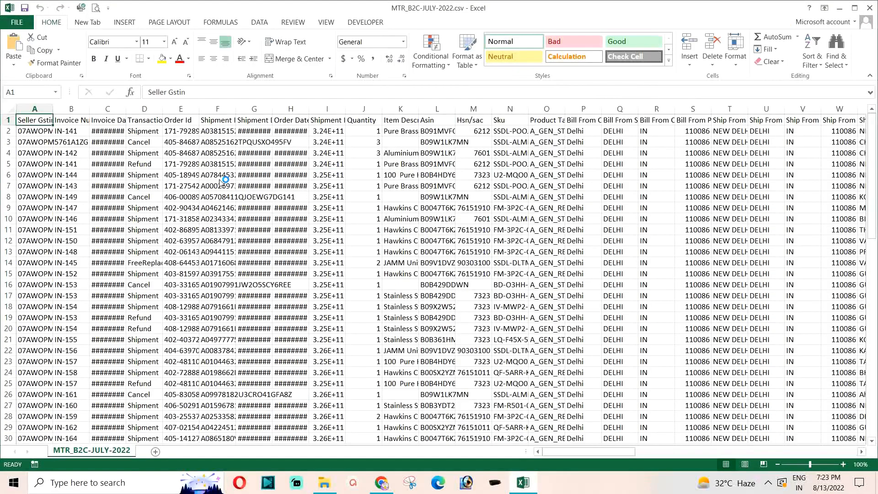
# Step: Auto-fit the width of all columns in the MTR_B2C-JULY-2022 sheet to their contents
pyautogui.click(9, 109)
pyautogui.doubleClick(52, 109)
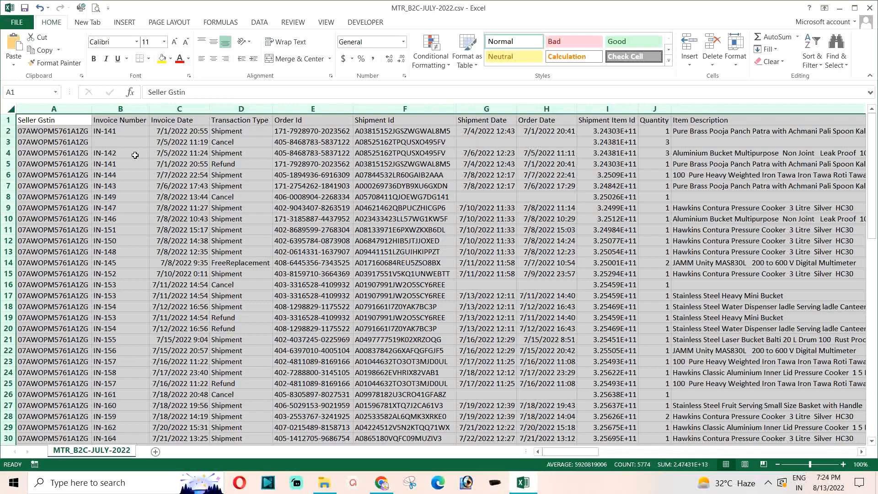
pyautogui.click(232, 121)
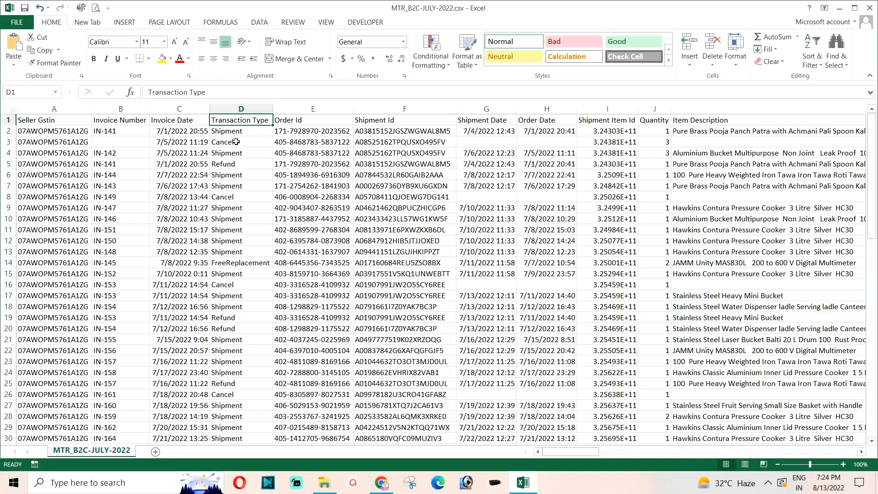
# Step: Fill the Transaction Type and Quantity columns with yellow
pyautogui.click(242, 109)
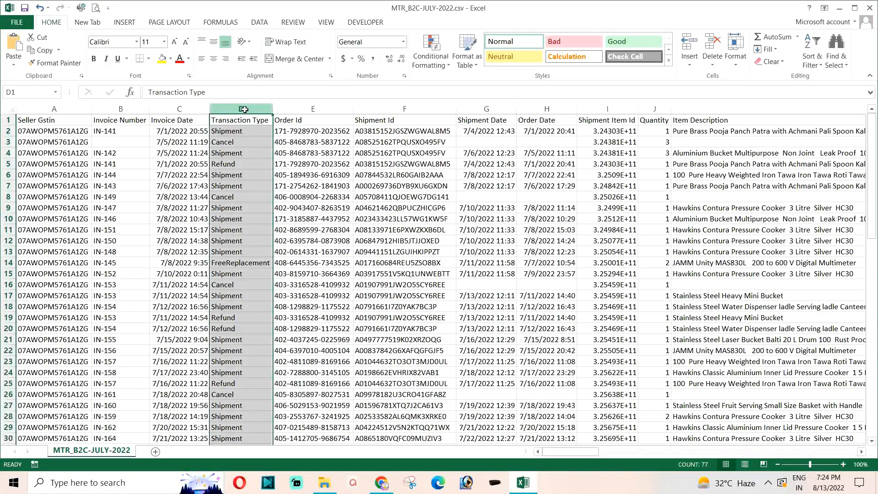
pyautogui.click(162, 58)
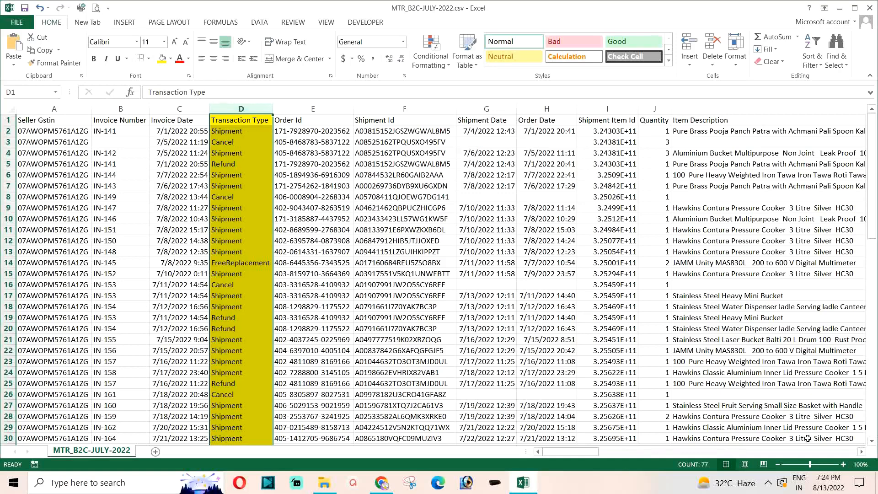
pyautogui.click(861, 452)
pyautogui.click(861, 452)
pyautogui.click(860, 452)
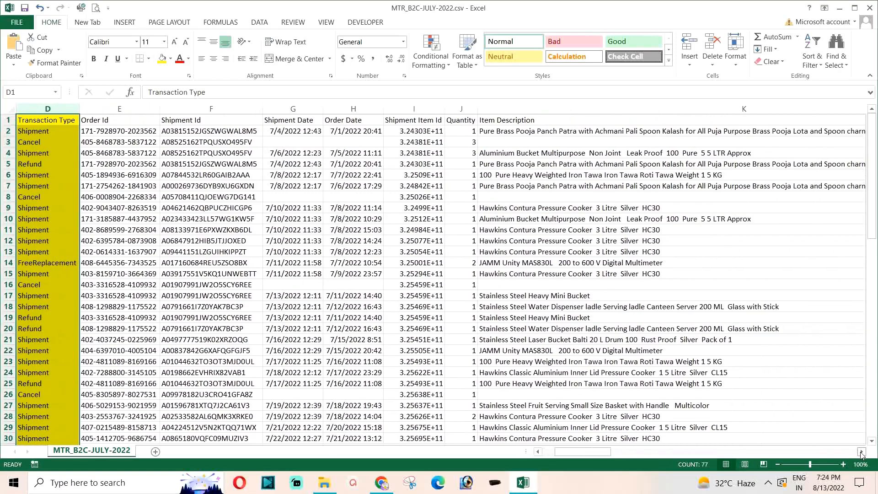
pyautogui.click(461, 109)
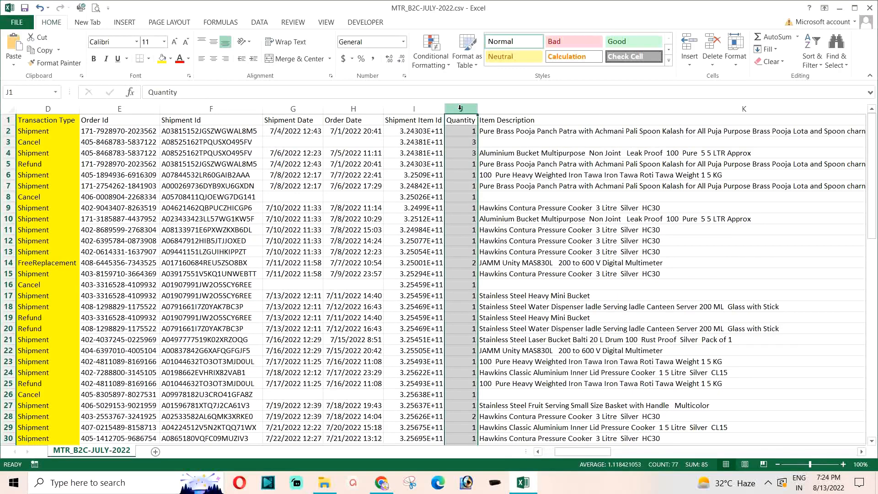
pyautogui.click(162, 59)
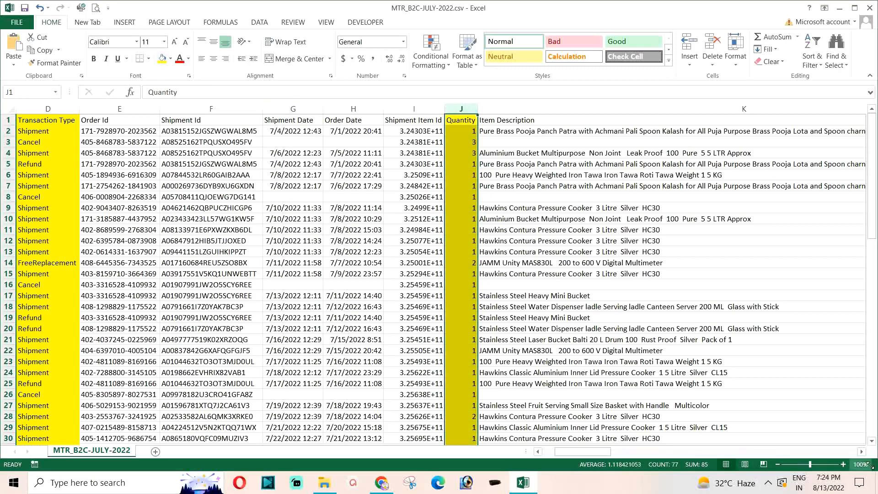
# Step: Fill the Ship To State column with yellow
pyautogui.click(861, 451)
pyautogui.moveTo(862, 452); pyautogui.dragTo(861, 451)
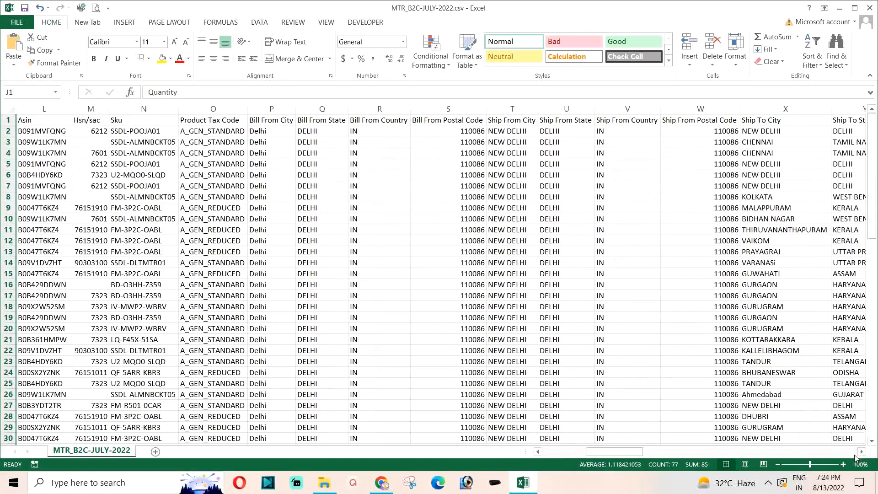
pyautogui.moveTo(861, 452); pyautogui.dragTo(861, 453)
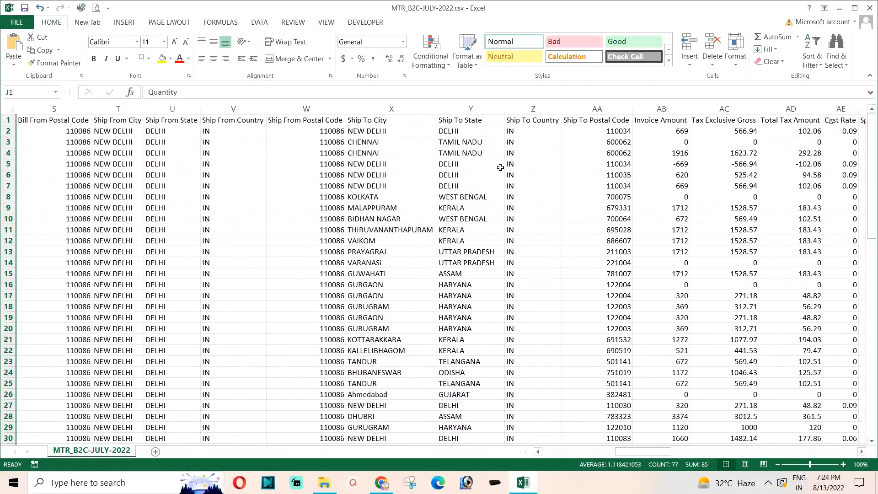
pyautogui.click(471, 108)
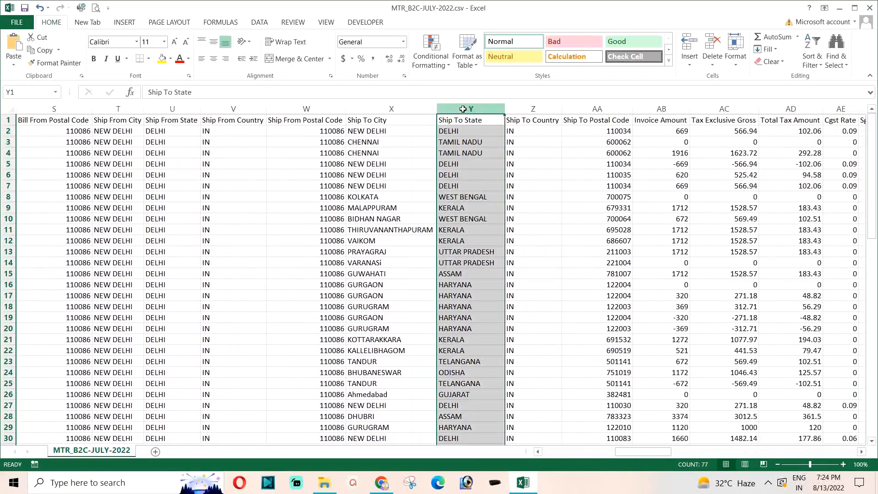
pyautogui.click(162, 59)
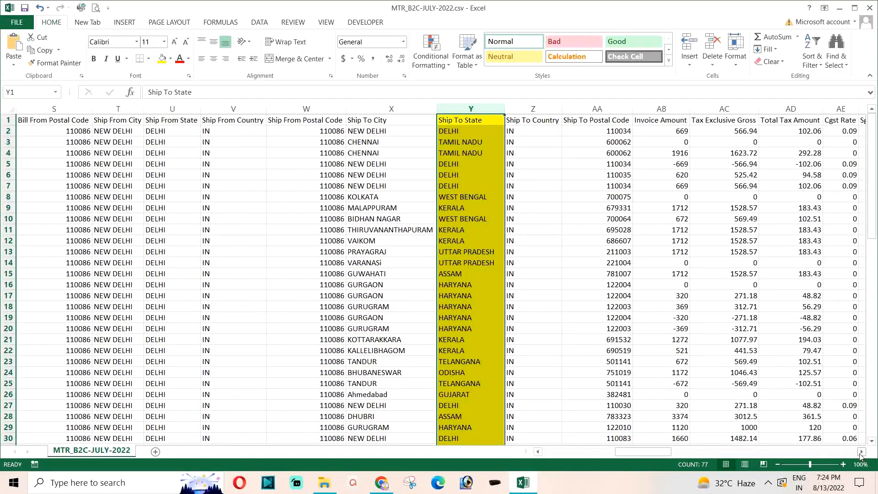
# Step: Fill the Tax Exclusive Gross column with yellow
pyautogui.moveTo(862, 451); pyautogui.dragTo(861, 453)
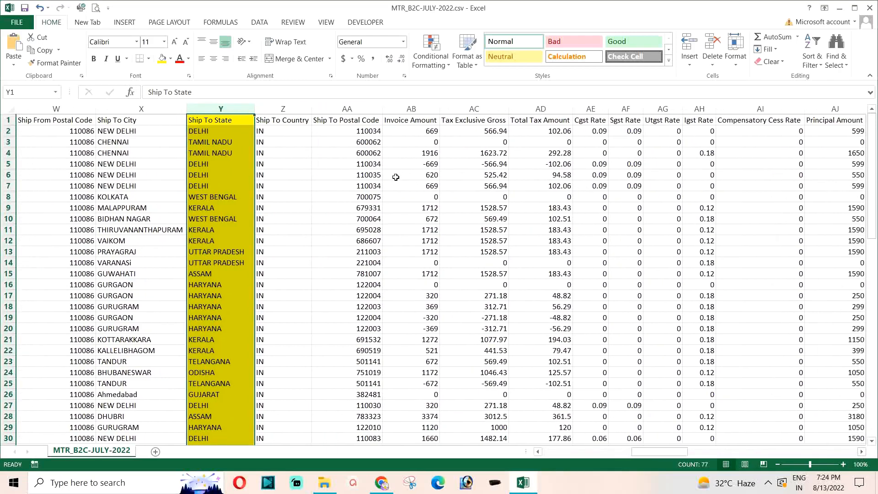
pyautogui.click(467, 121)
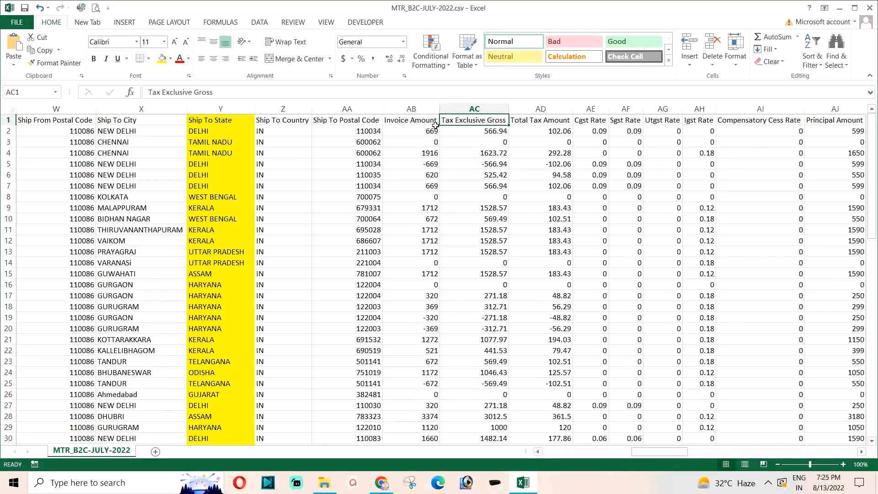
pyautogui.click(412, 108)
pyautogui.click(416, 128)
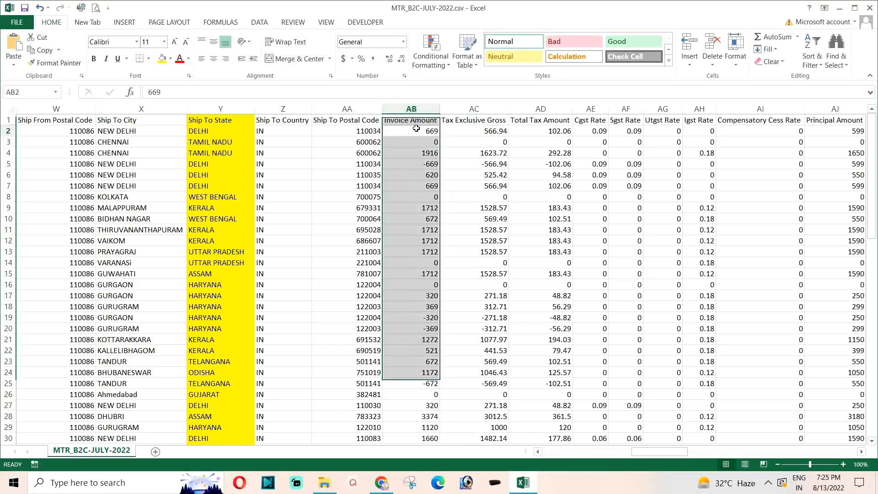
pyautogui.click(411, 108)
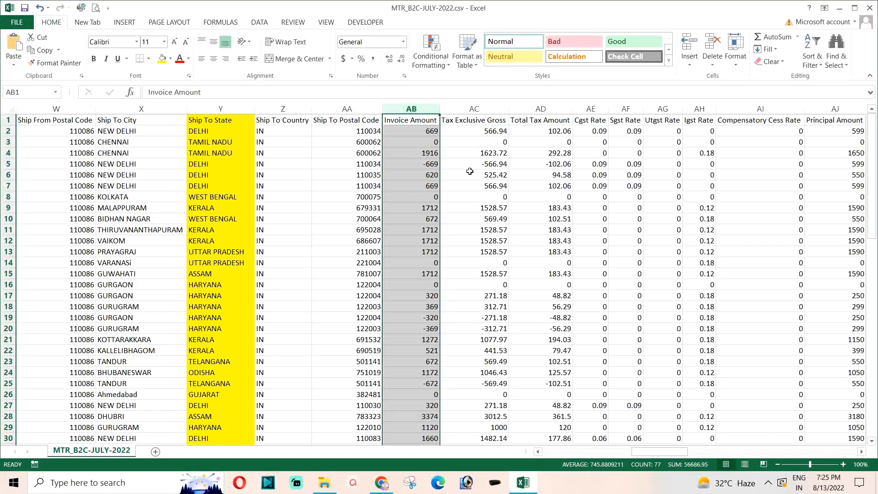
pyautogui.click(457, 120)
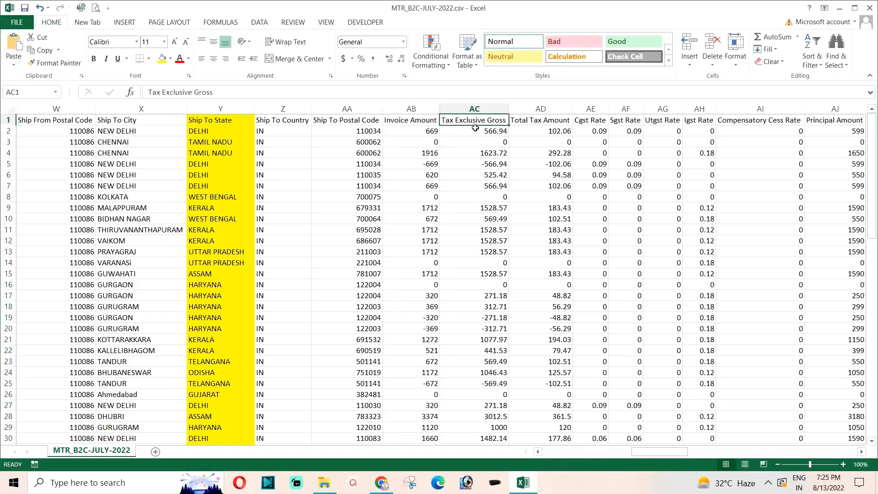
pyautogui.click(471, 104)
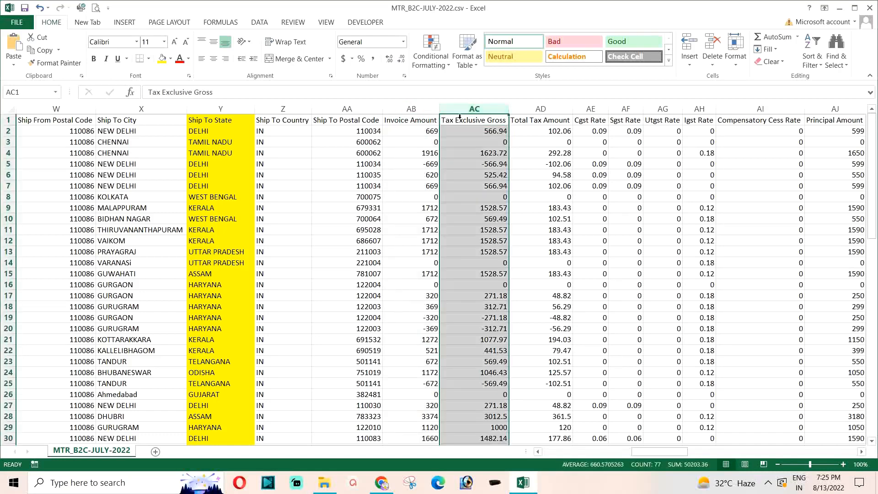
pyautogui.click(162, 59)
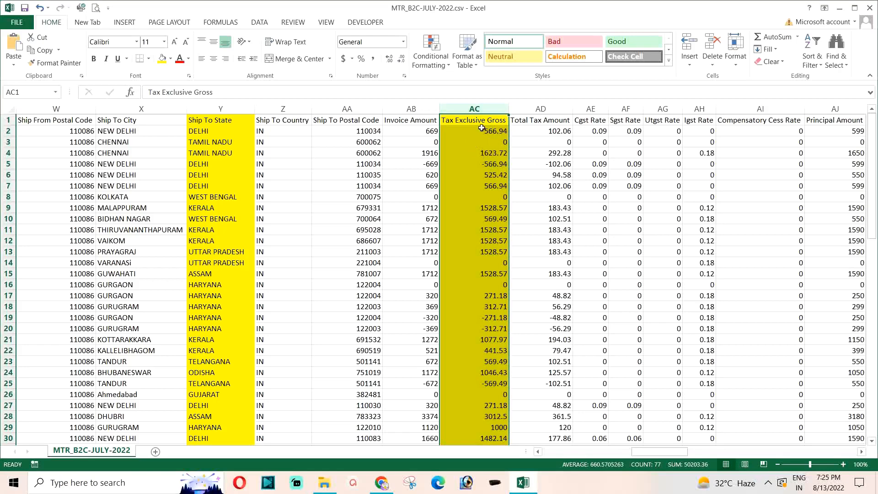
# Step: Fill the Cgst Rate, Sgst Rate and Igst Rate columns with yellow
pyautogui.moveTo(584, 108); pyautogui.dragTo(615, 112)
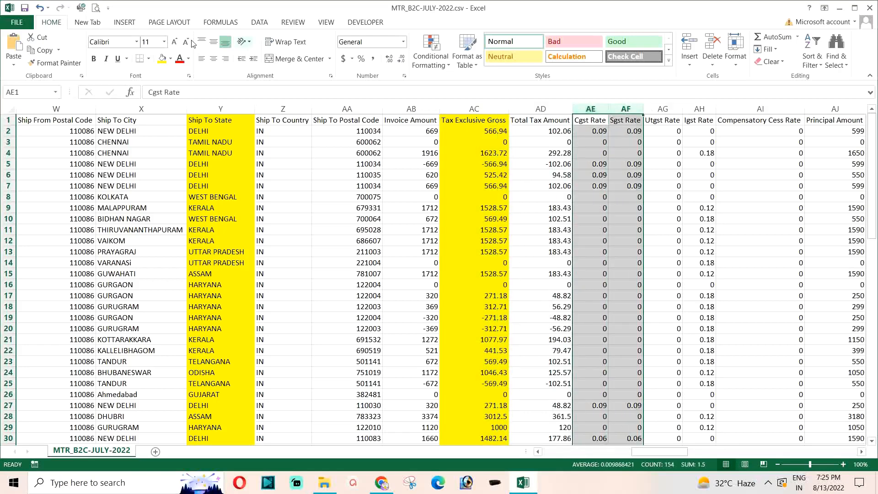
pyautogui.click(162, 58)
pyautogui.click(702, 109)
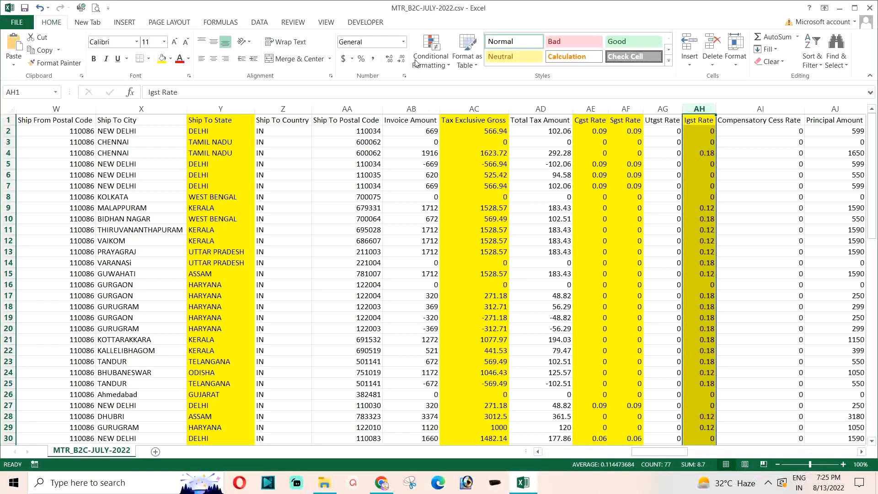
# Step: Close the MTR_B2C-JULY-2022.csv workbook without saving changes and clear the remaining folder and browser windows off the desktop
pyautogui.click(870, 7)
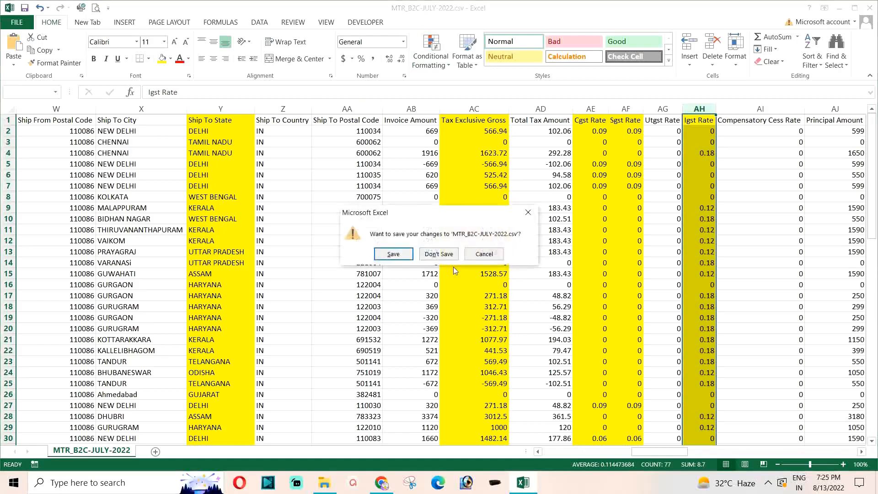
pyautogui.press('n')
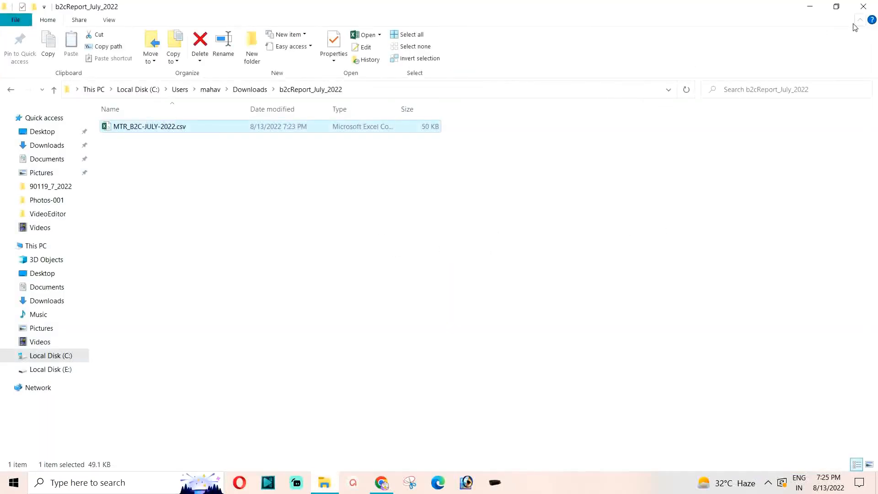
pyautogui.click(862, 6)
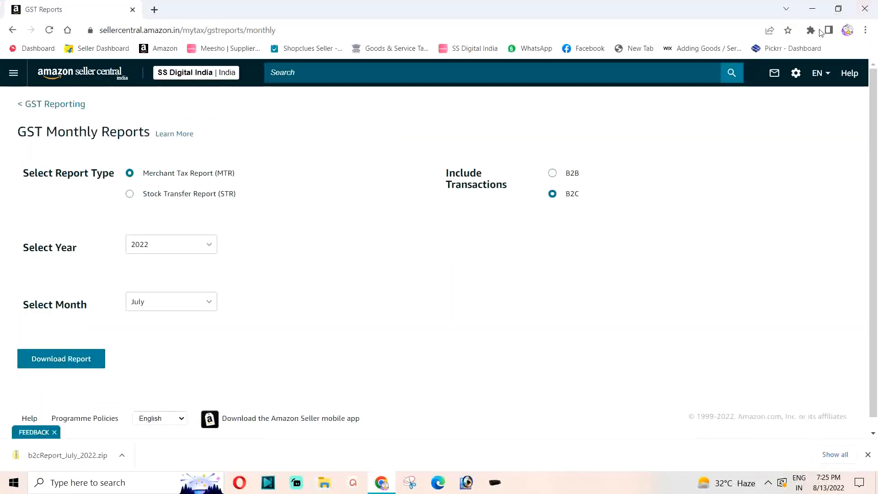
pyautogui.click(812, 9)
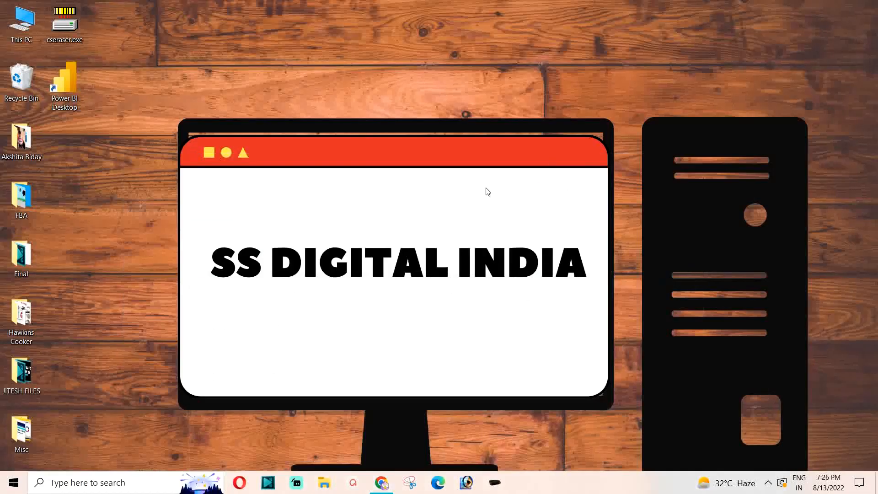
# Step: Launch Power BI Desktop, dismiss its start screen and set the report canvas zoom to 100%
pyautogui.rightClick(65, 84)
pyautogui.click(91, 91)
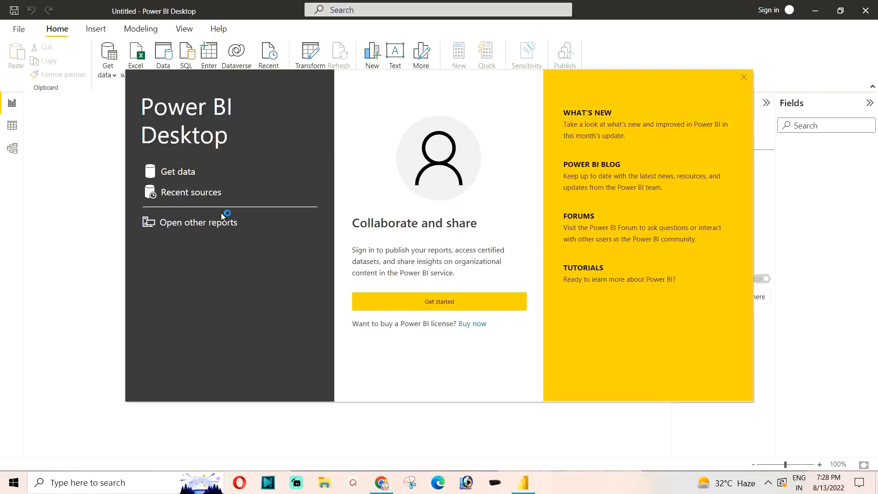
pyautogui.click(743, 78)
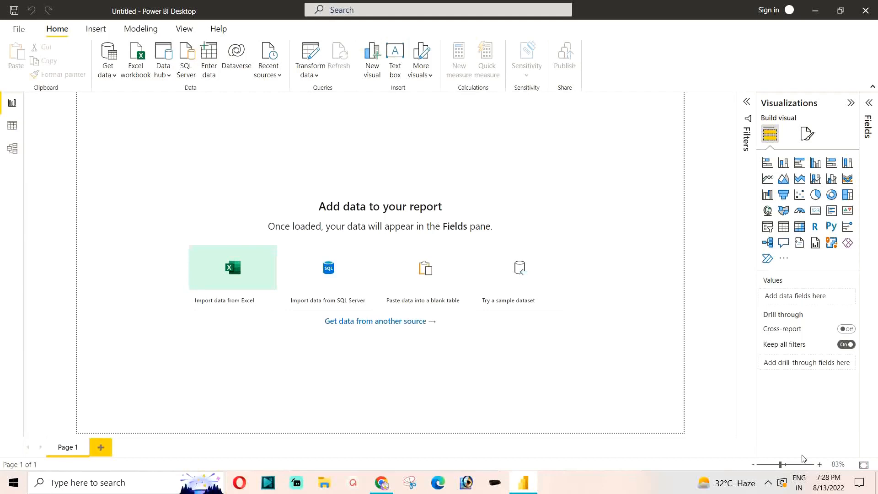
pyautogui.click(786, 465)
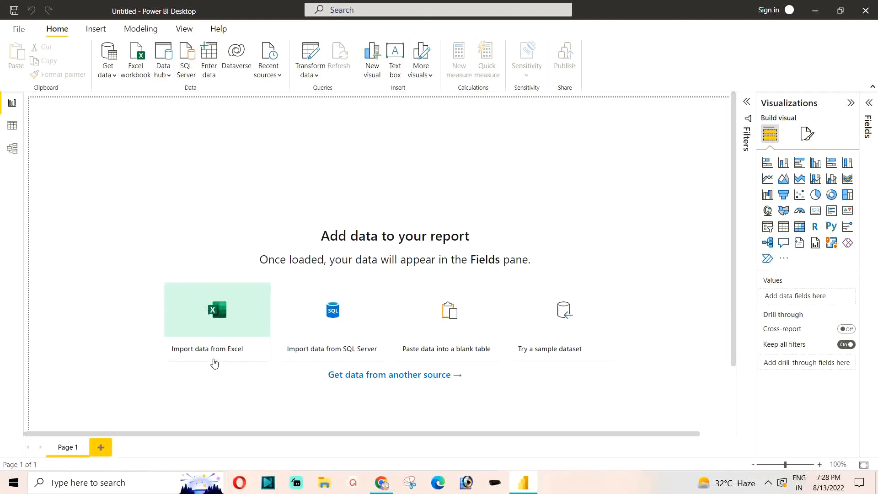
# Step: Import MTR_B2C-JULY-2022.csv from the b2cReport_July_2022 folder in Downloads, showing all file types, and load its data
pyautogui.click(216, 319)
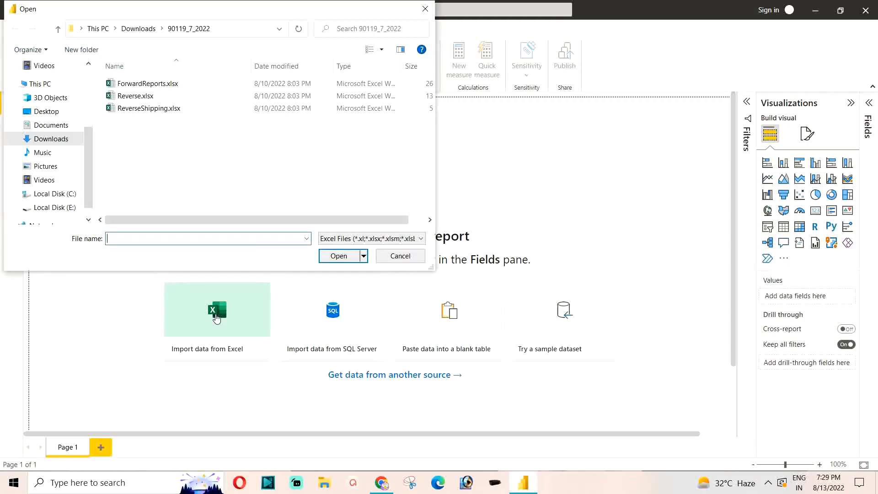
pyautogui.click(48, 139)
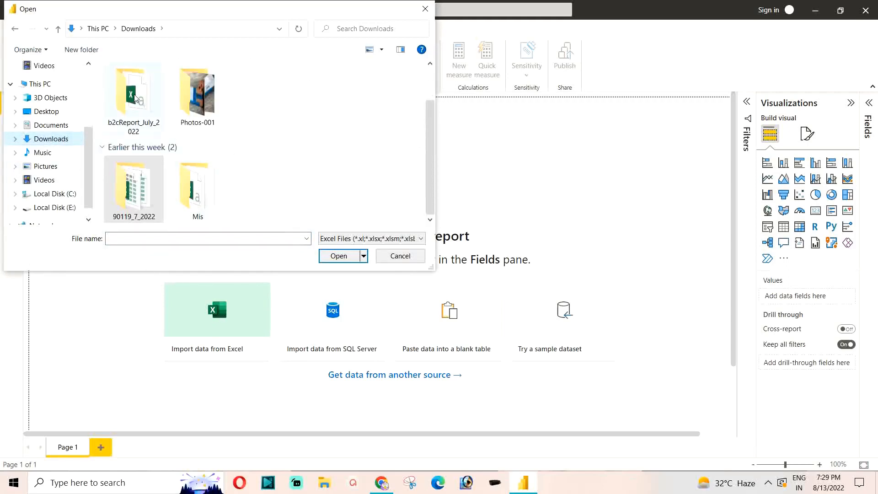
pyautogui.click(131, 93)
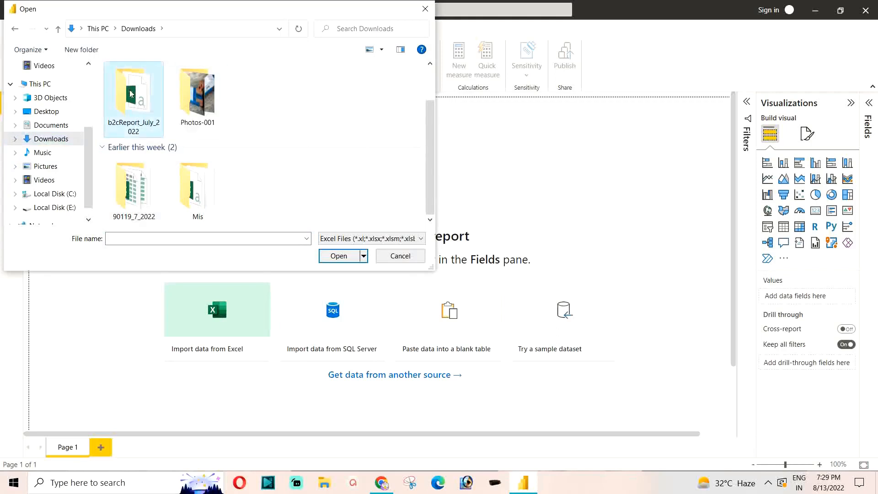
pyautogui.doubleClick(130, 94)
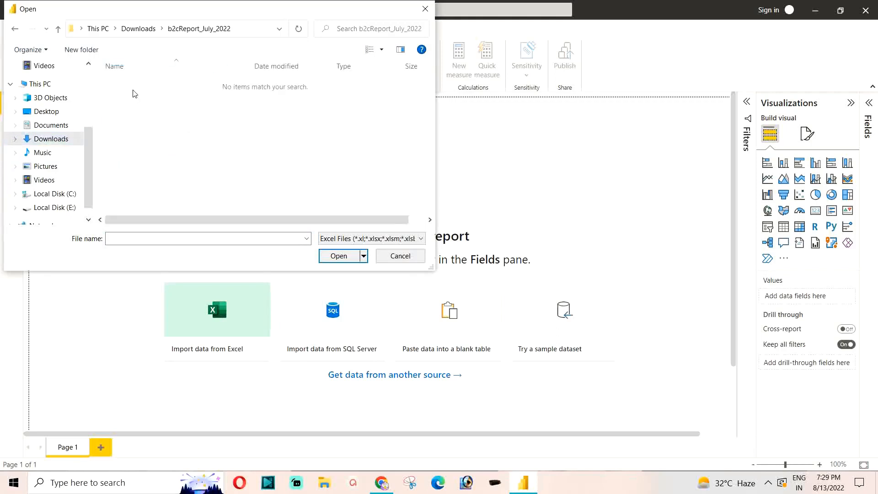
pyautogui.click(340, 239)
pyautogui.click(341, 254)
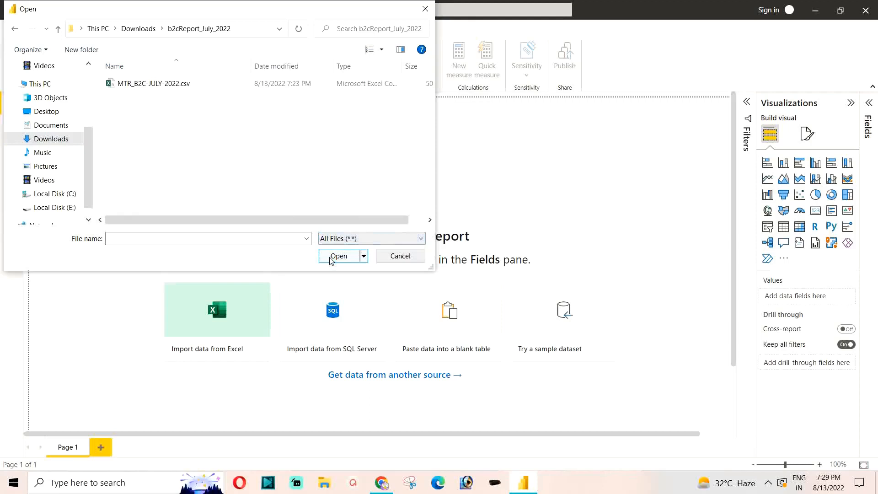
pyautogui.click(145, 88)
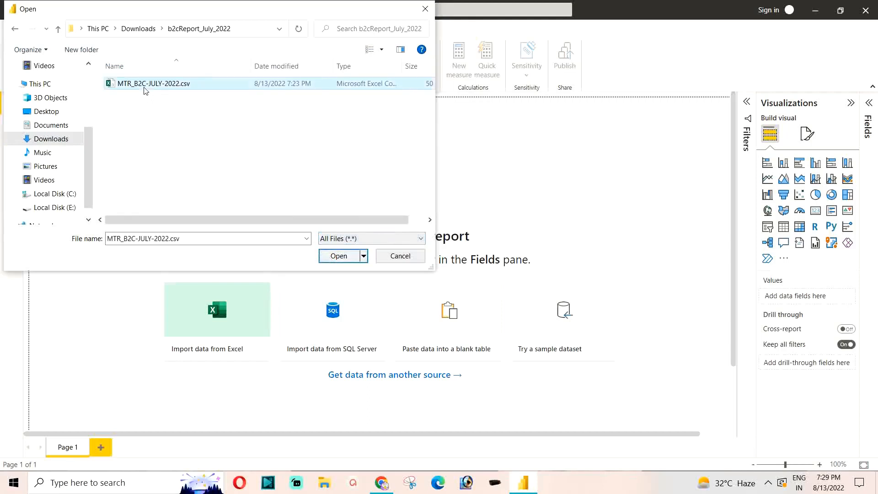
pyautogui.click(335, 257)
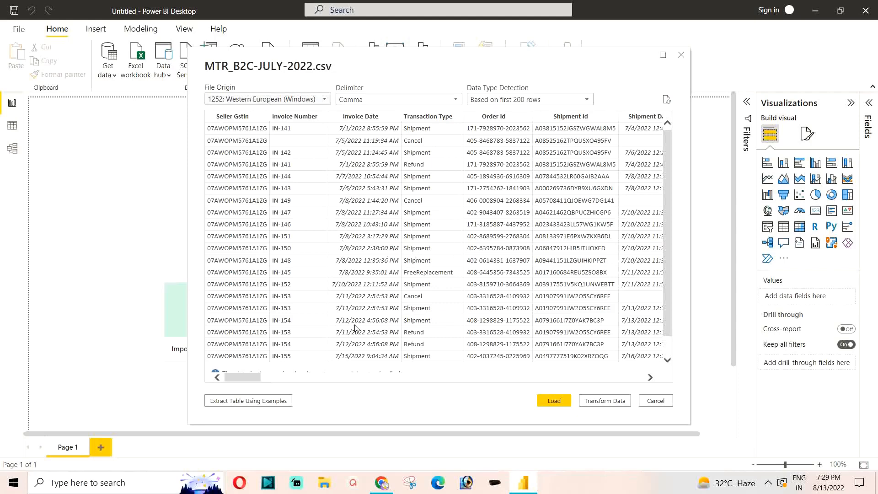
pyautogui.click(548, 398)
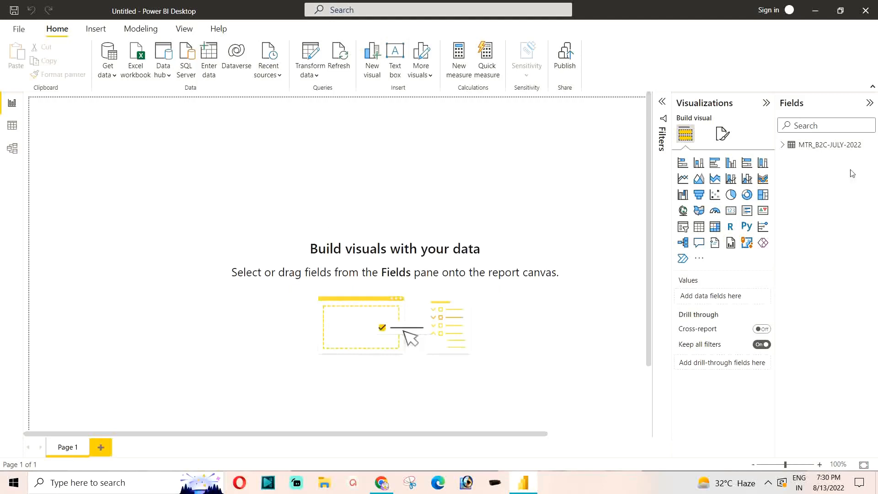
# Step: Create a table visual on Page 1 from the Transaction Type field of the MTR_B2C-JULY-2022 table
pyautogui.click(782, 145)
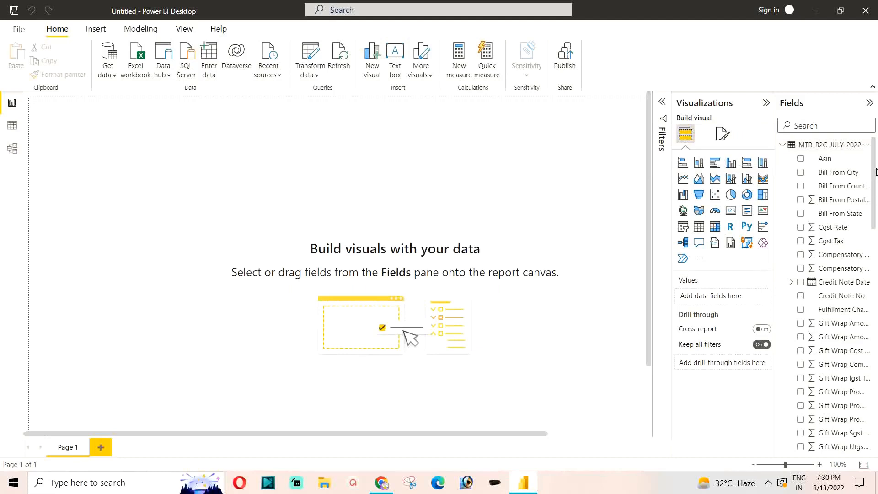
pyautogui.scroll(-5, 836, 260)
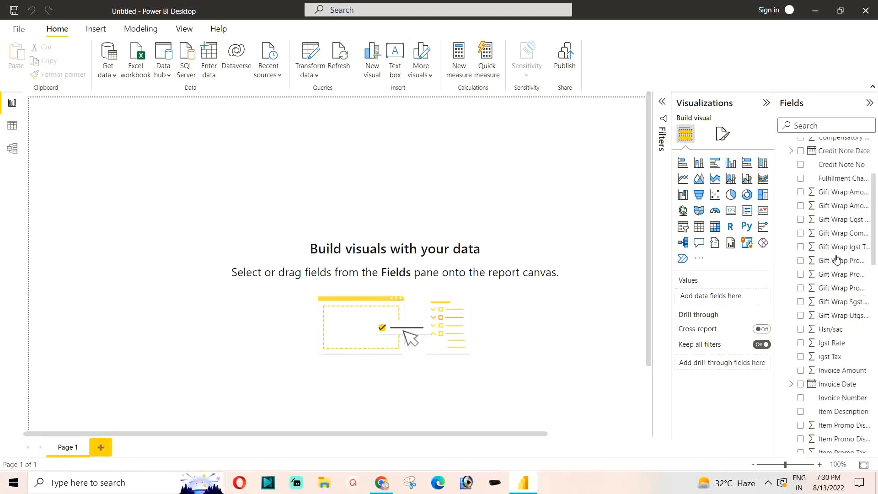
pyautogui.scroll(-12, 836, 259)
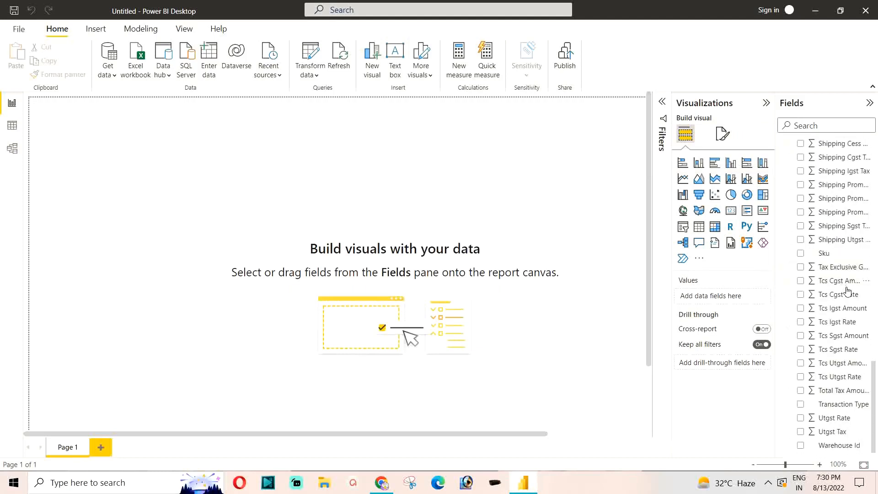
pyautogui.scroll(18, 839, 310)
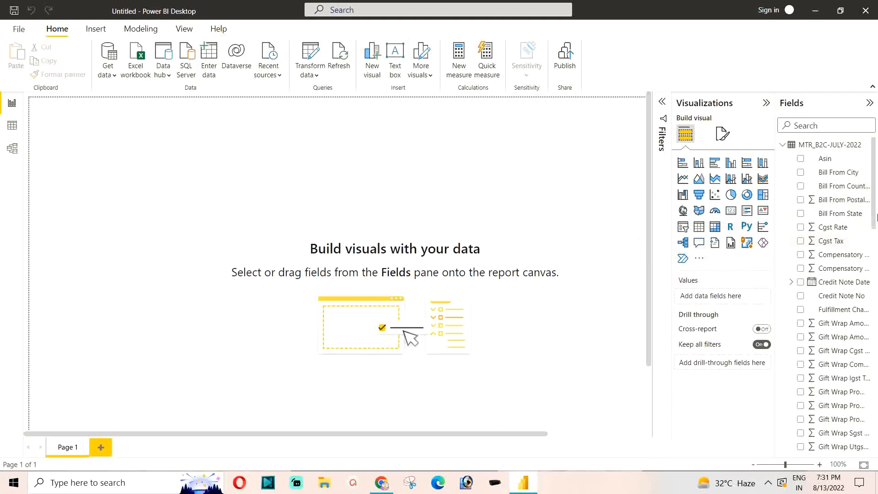
pyautogui.scroll(-1, 875, 191)
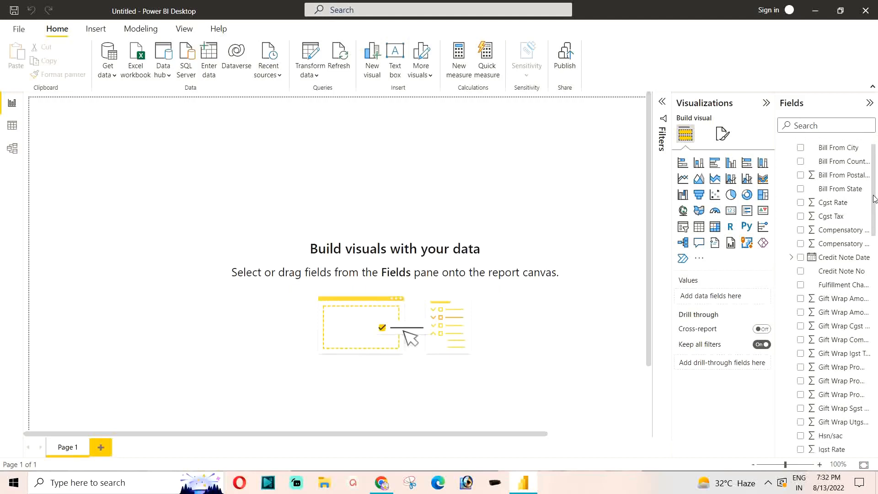
pyautogui.moveTo(875, 198); pyautogui.dragTo(874, 257)
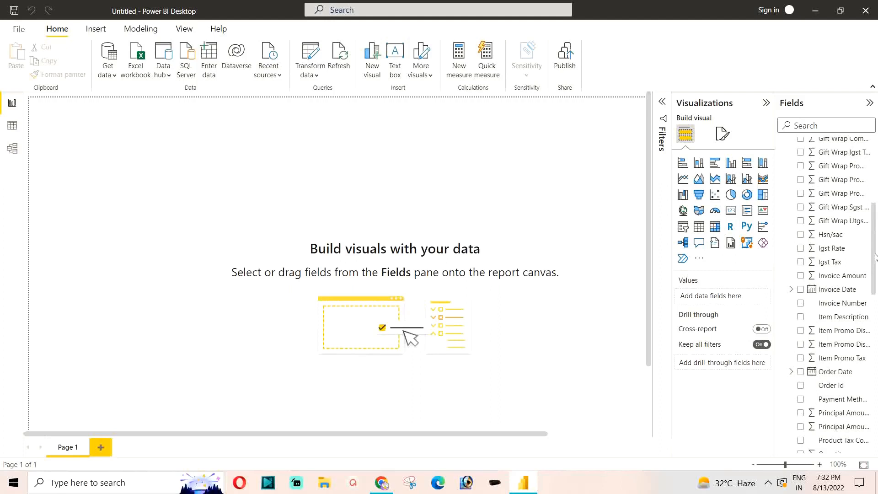
pyautogui.moveTo(874, 257); pyautogui.dragTo(875, 416)
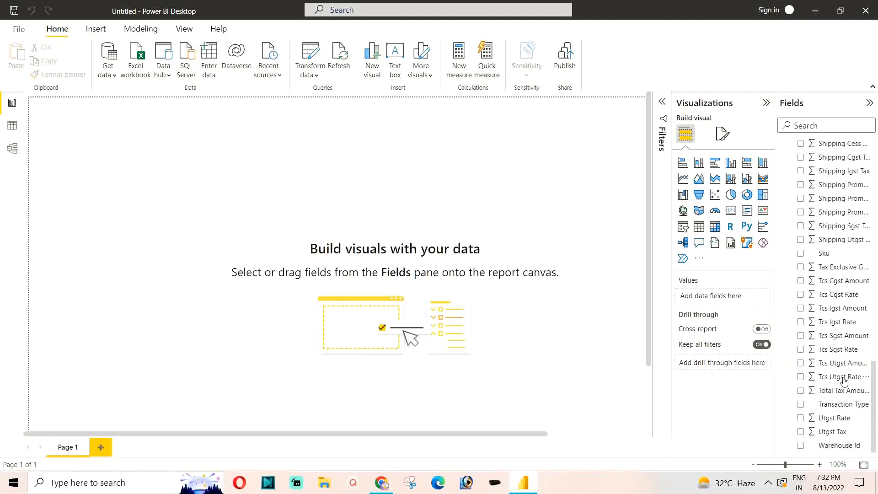
pyautogui.click(801, 407)
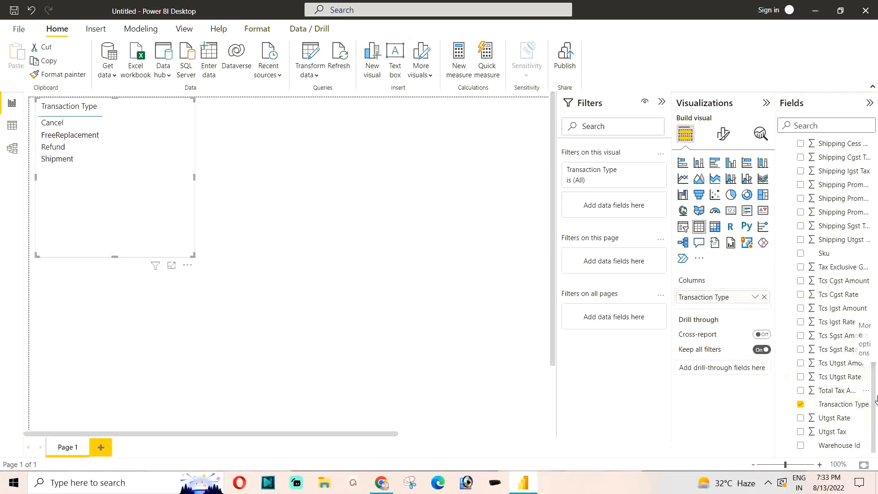
# Step: Add the Quantity and Tax Exclusive Gross fields to the Transaction Type table visual
pyautogui.moveTo(875, 397); pyautogui.dragTo(868, 293)
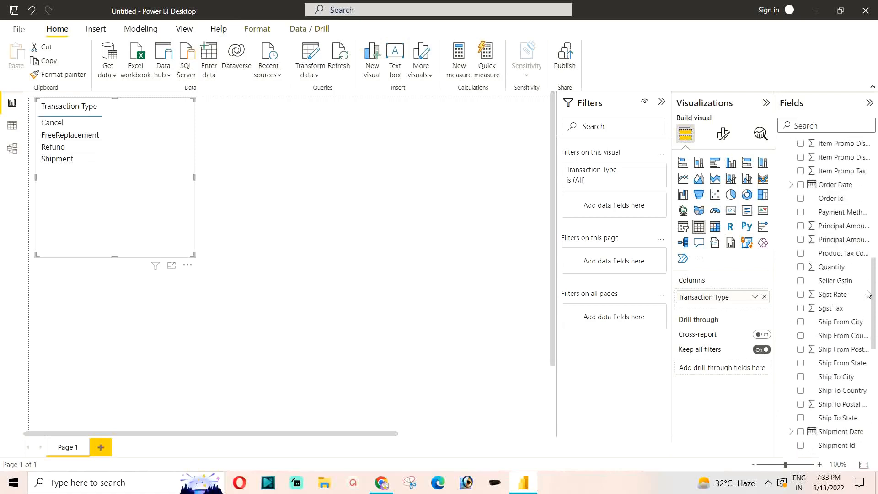
pyautogui.click(800, 269)
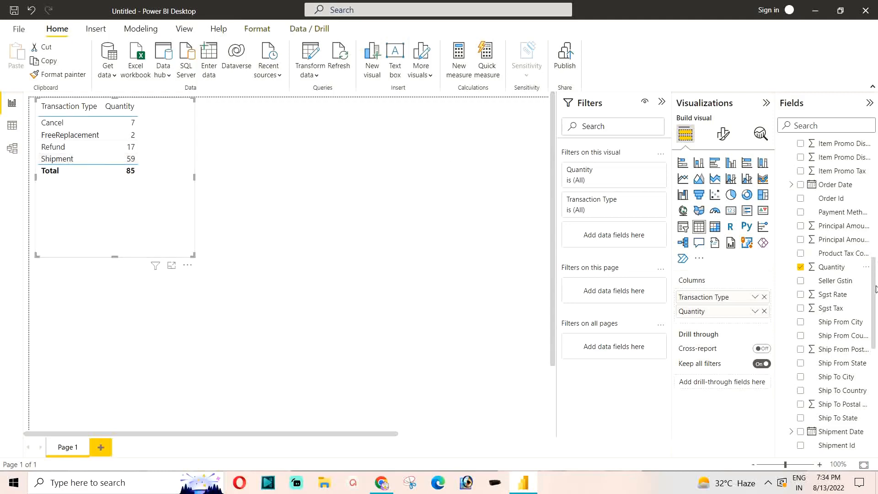
pyautogui.moveTo(876, 289); pyautogui.dragTo(875, 372)
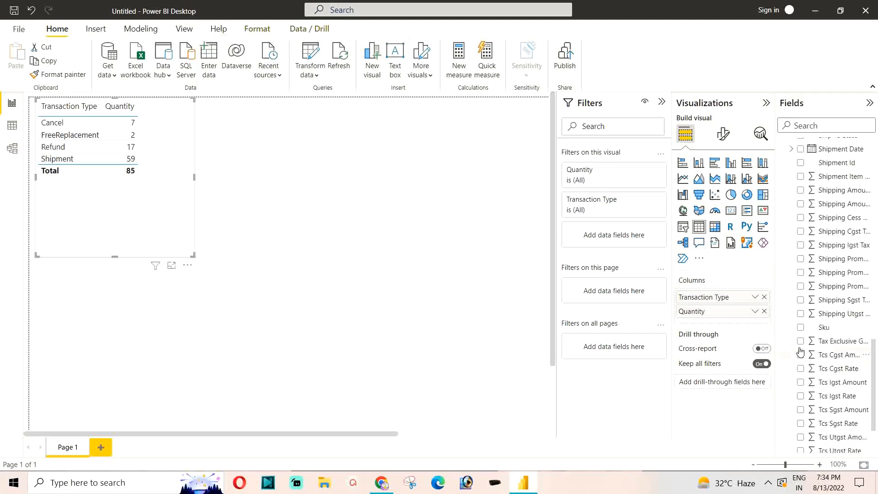
pyautogui.click(800, 341)
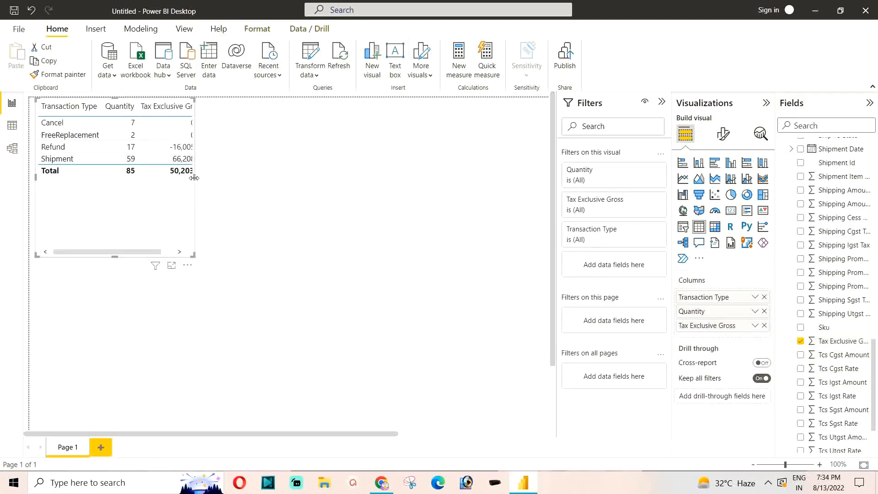
# Step: Resize the transaction table visual to fit closely around its three columns and rows, and deselect it
pyautogui.moveTo(194, 177); pyautogui.dragTo(257, 188)
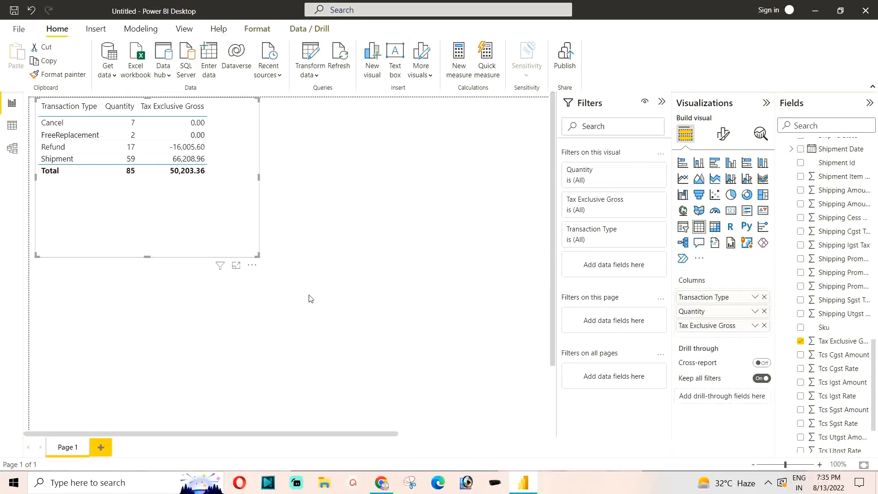
pyautogui.moveTo(251, 248); pyautogui.dragTo(216, 185)
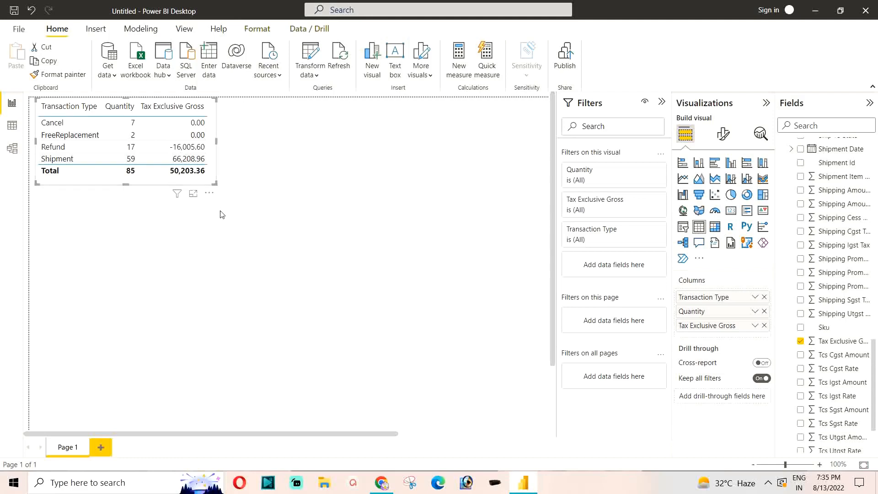
pyautogui.click(293, 221)
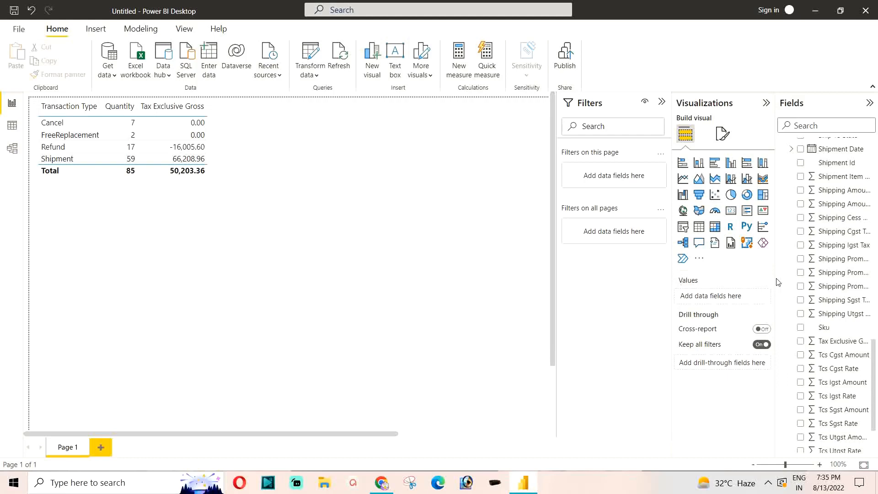
# Step: Widen the list of fields so full names are readable, and create a second visual from the Ship From State field
pyautogui.moveTo(775, 280); pyautogui.dragTo(712, 282)
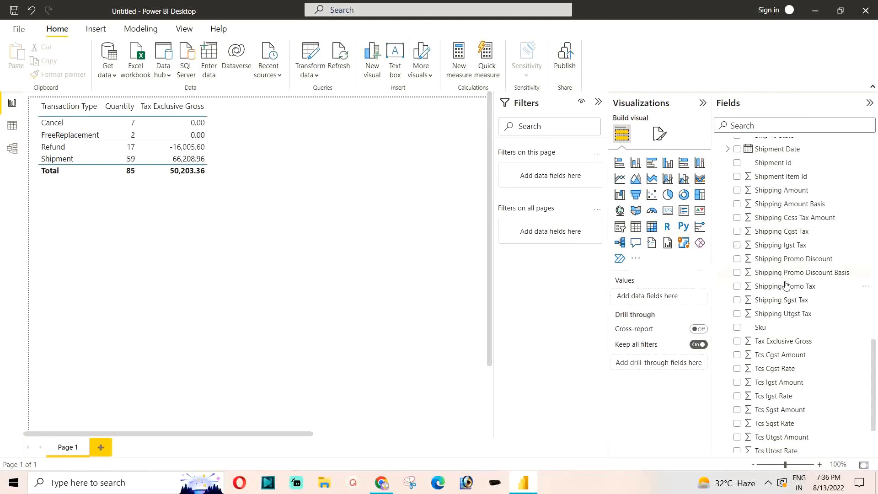
pyautogui.scroll(7, 777, 275)
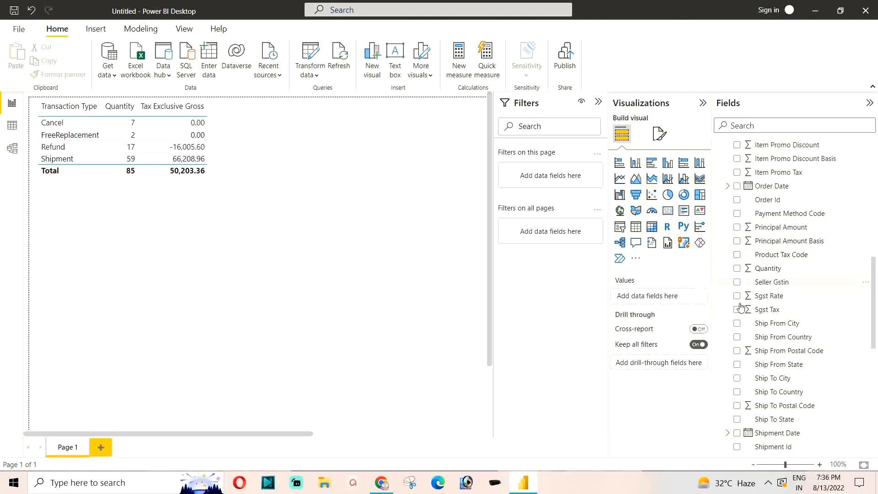
pyautogui.click(737, 364)
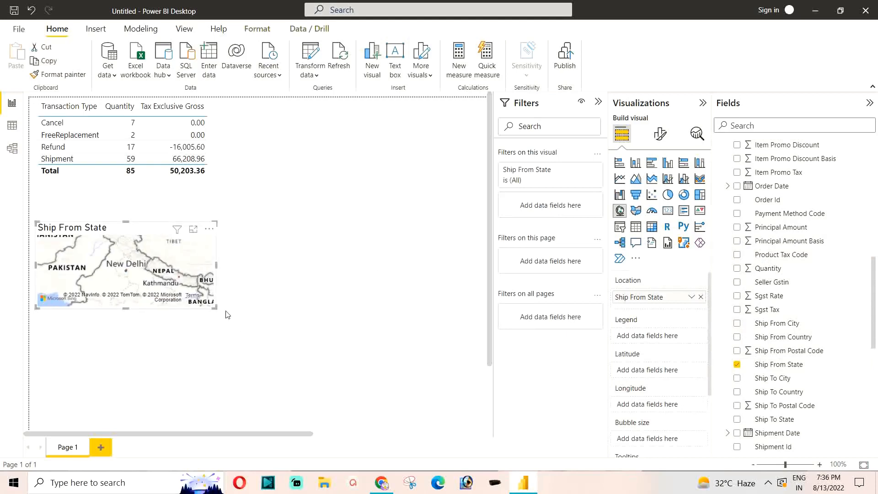
# Step: Enlarge the Ship From State map visual to about two-thirds of the visible page width and most of its height
pyautogui.moveTo(215, 307); pyautogui.dragTo(240, 327)
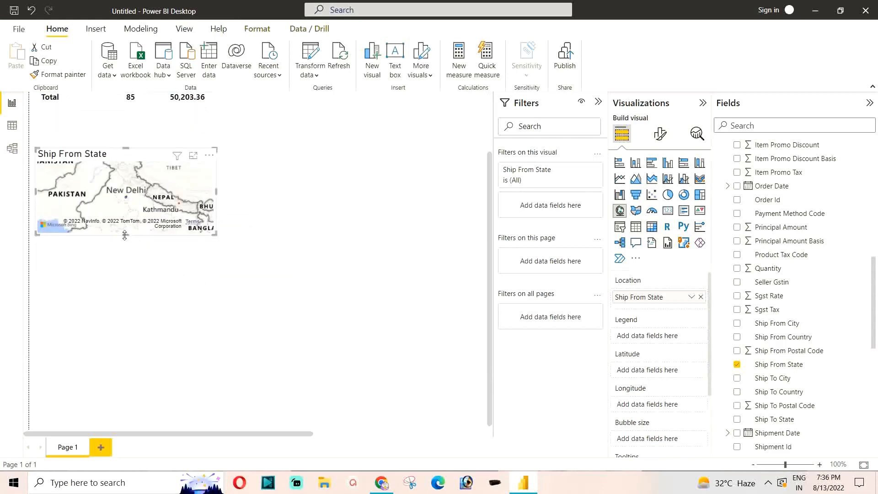
pyautogui.moveTo(125, 235); pyautogui.dragTo(143, 401)
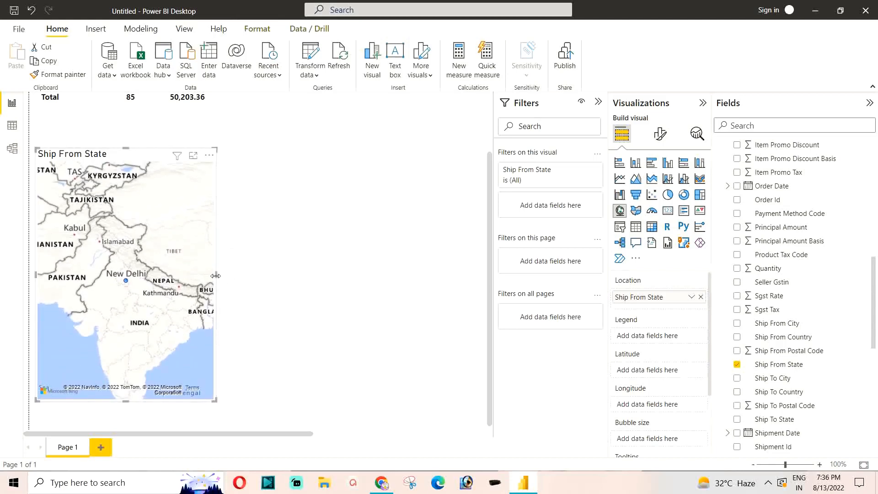
pyautogui.moveTo(215, 275); pyautogui.dragTo(329, 280)
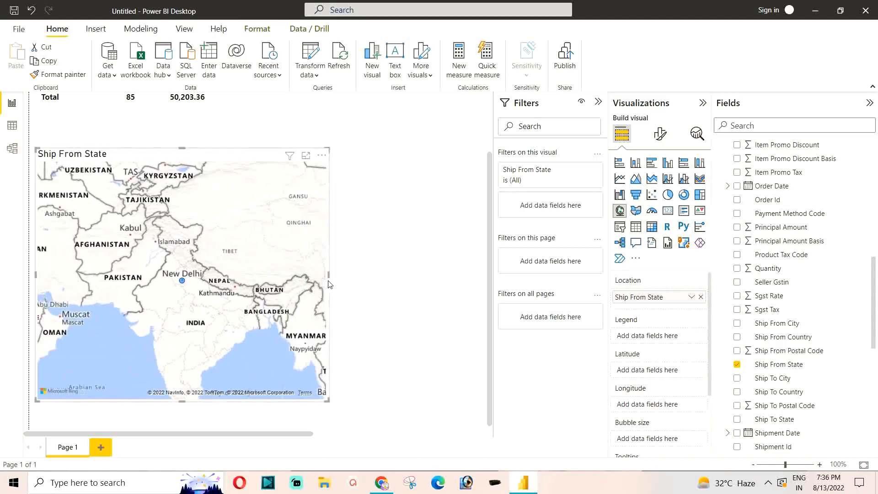
pyautogui.scroll(2, 237, 276)
pyautogui.scroll(-3, 209, 275)
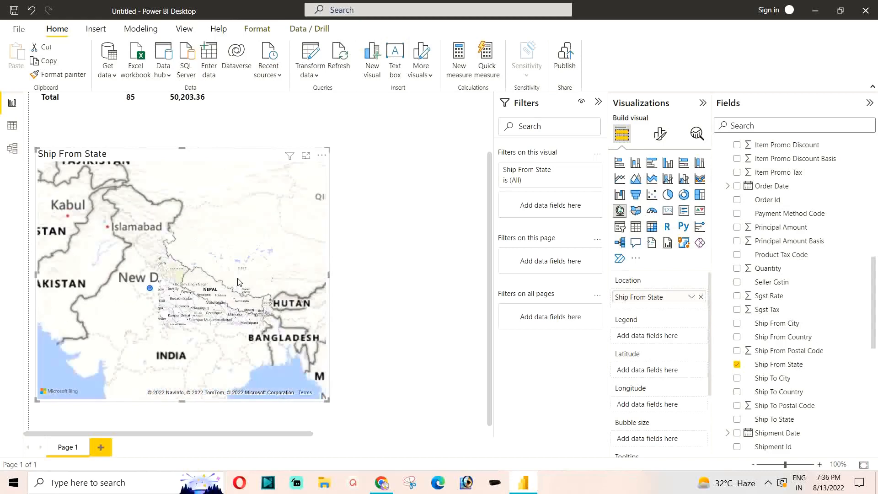
pyautogui.scroll(-2, 209, 275)
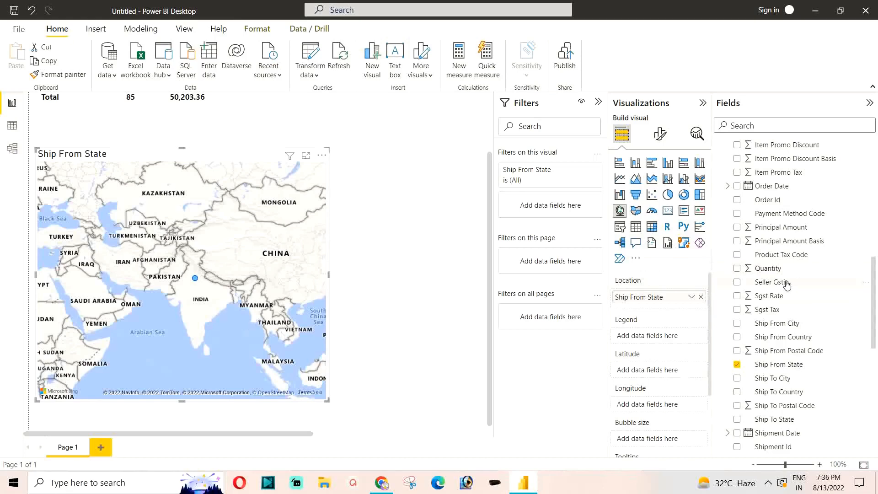
# Step: Add the Tax Exclusive Gross field to the Ship From State map as its bubble size
pyautogui.scroll(-3, 768, 277)
pyautogui.scroll(-6, 766, 276)
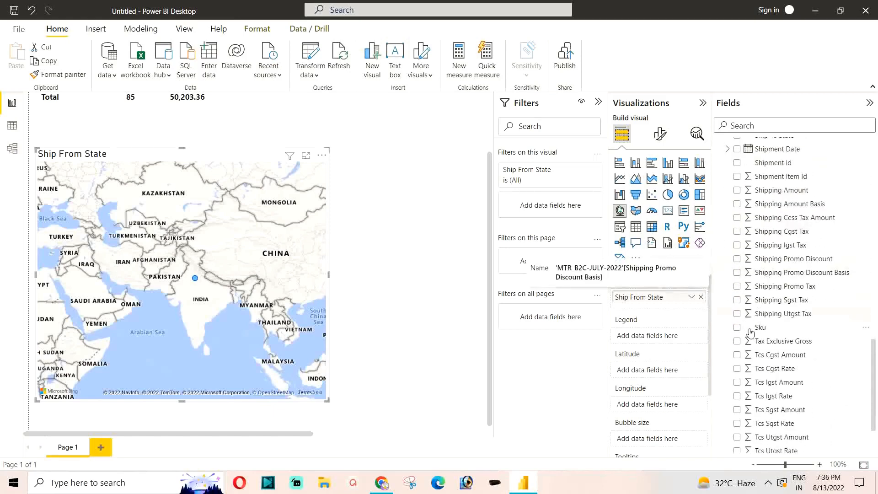
pyautogui.click(738, 343)
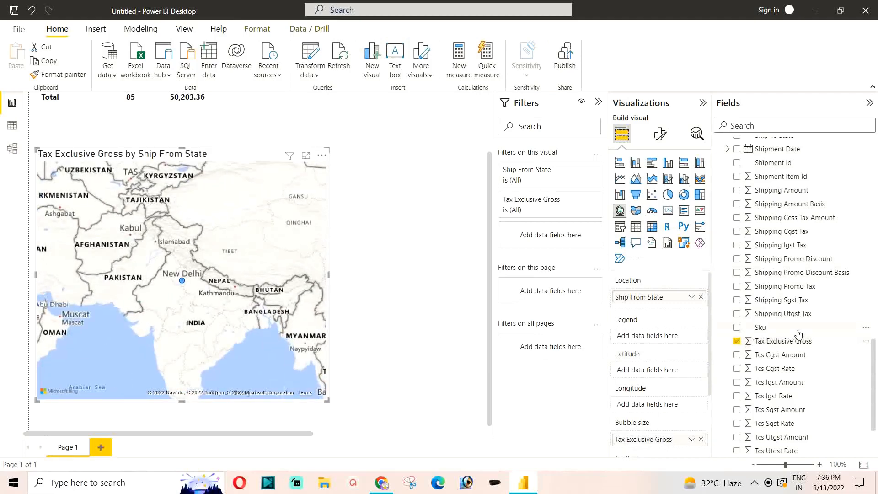
# Step: Replace Ship From State with Ship To State in the map visual and convert the visual to a table
pyautogui.scroll(5, 797, 333)
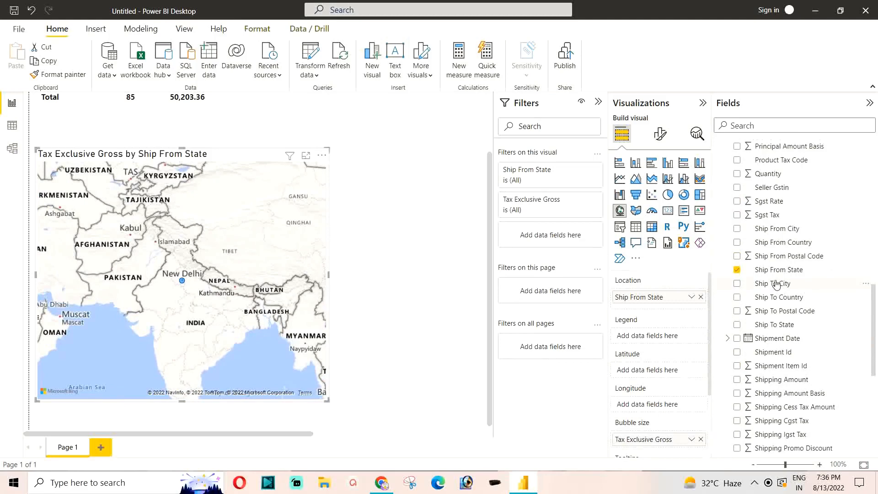
pyautogui.click(737, 271)
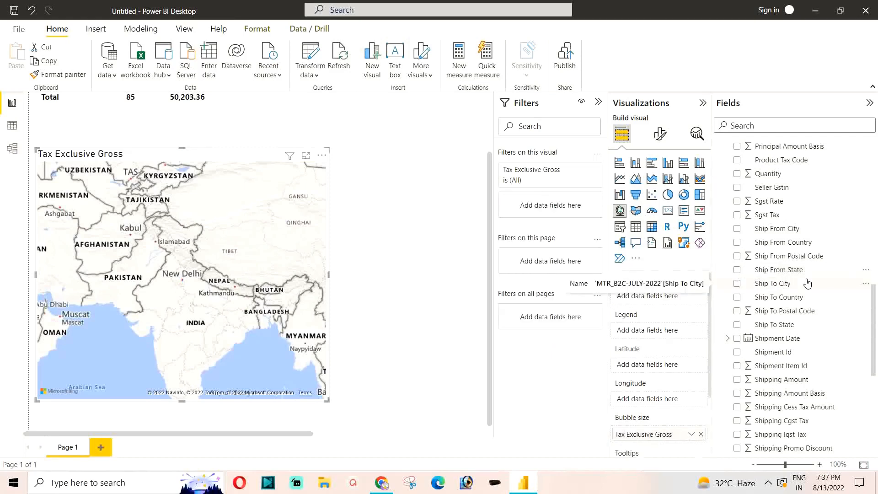
pyautogui.click(737, 325)
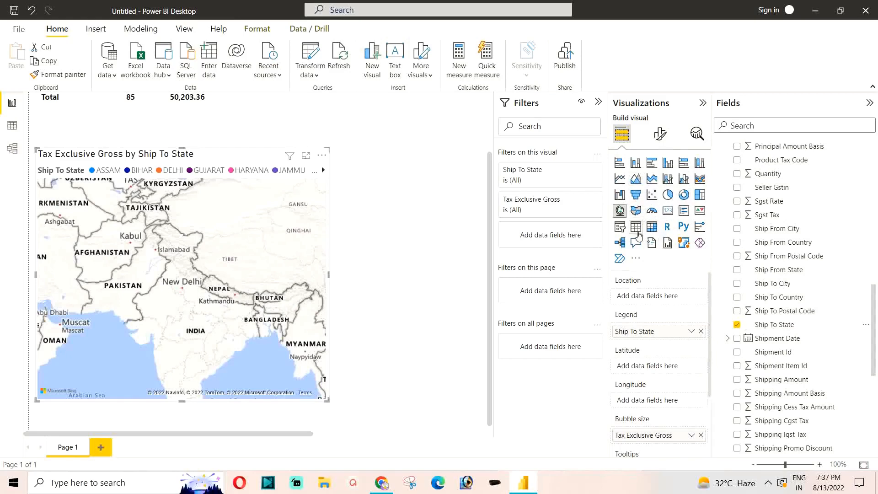
pyautogui.click(636, 227)
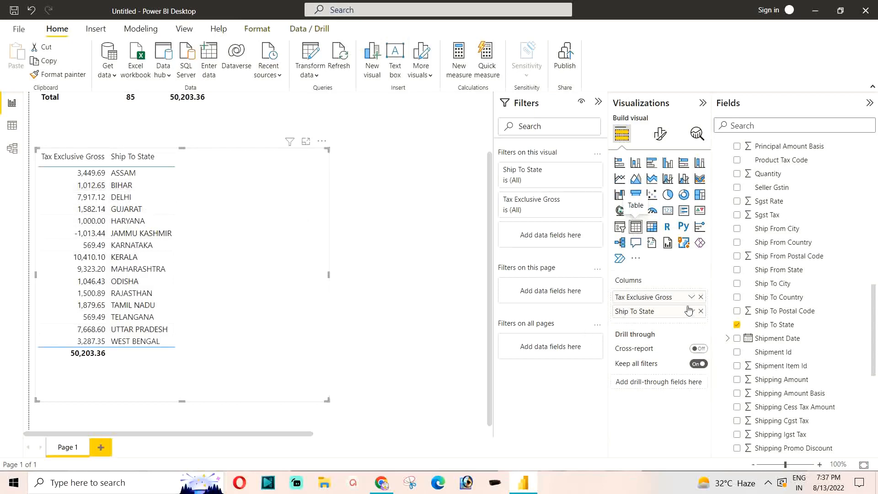
# Step: Reorder the state table so Tax Exclusive Gross follows Ship To State, and extend the table slightly upward
pyautogui.scroll(-5, 746, 330)
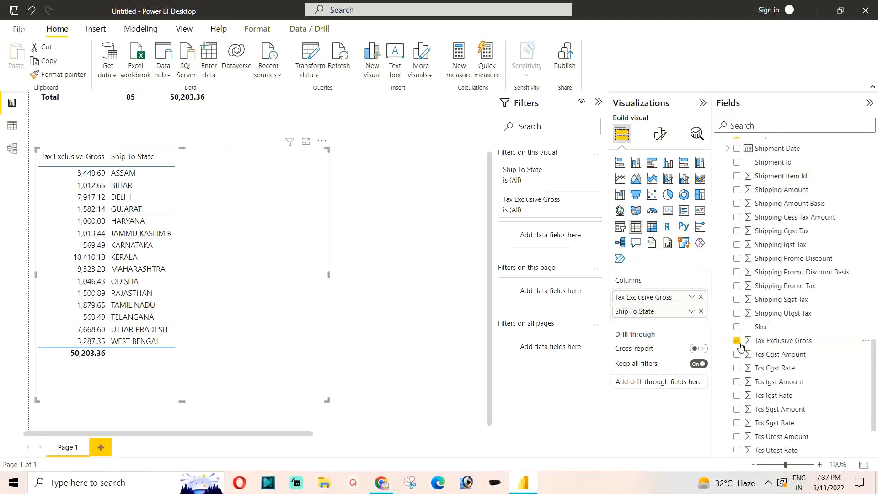
pyautogui.click(737, 340)
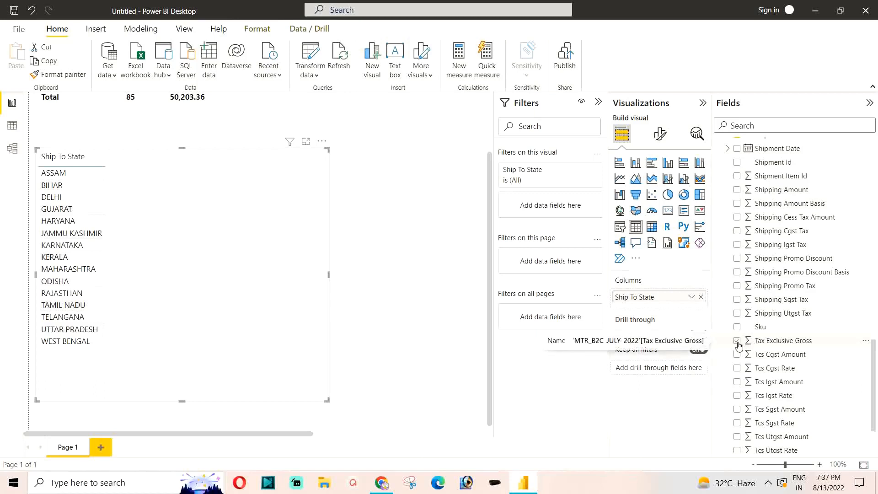
pyautogui.click(737, 340)
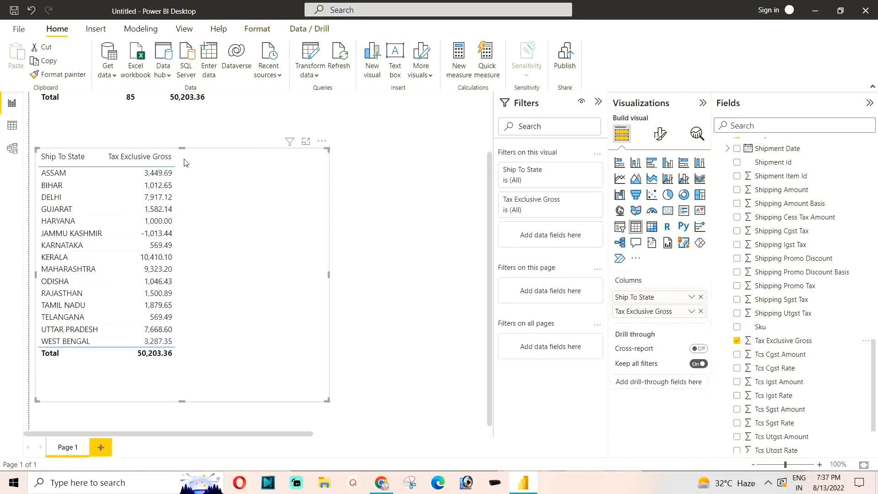
pyautogui.moveTo(182, 148); pyautogui.dragTo(178, 130)
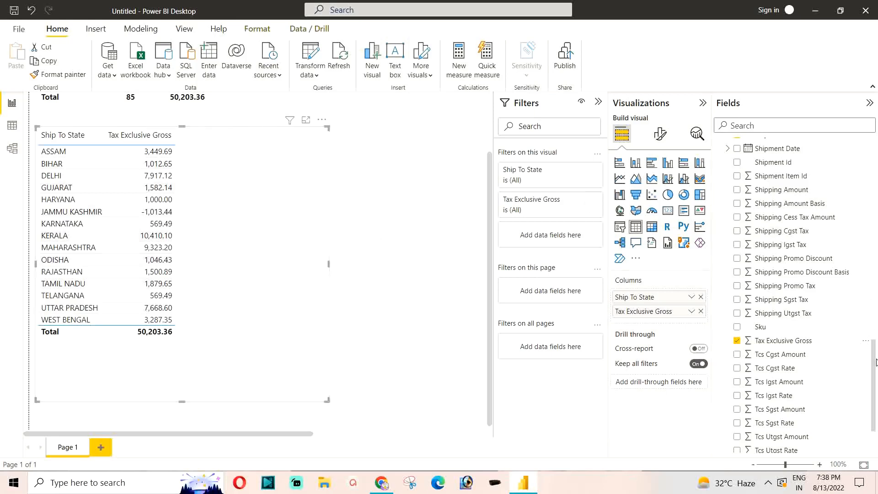
# Step: Add the Sgst Rate, Cgst Rate and Igst Rate fields to the Ship To State table
pyautogui.moveTo(875, 363); pyautogui.dragTo(840, 231)
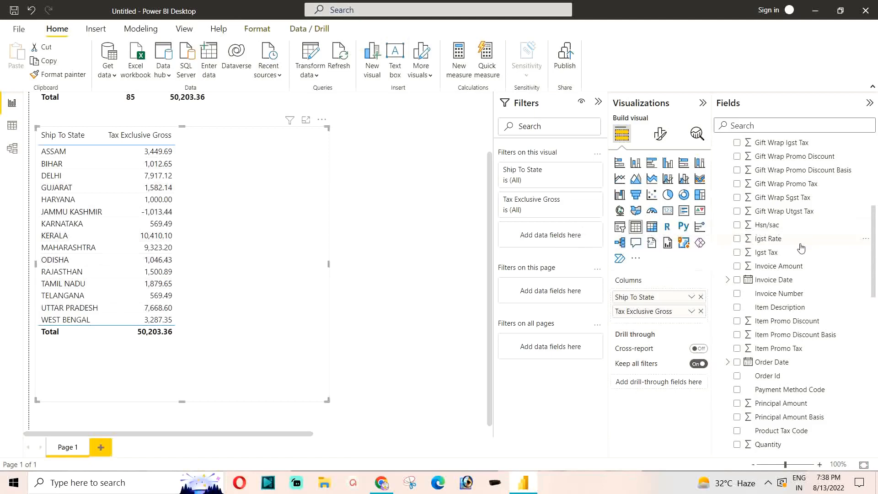
pyautogui.scroll(-1, 766, 270)
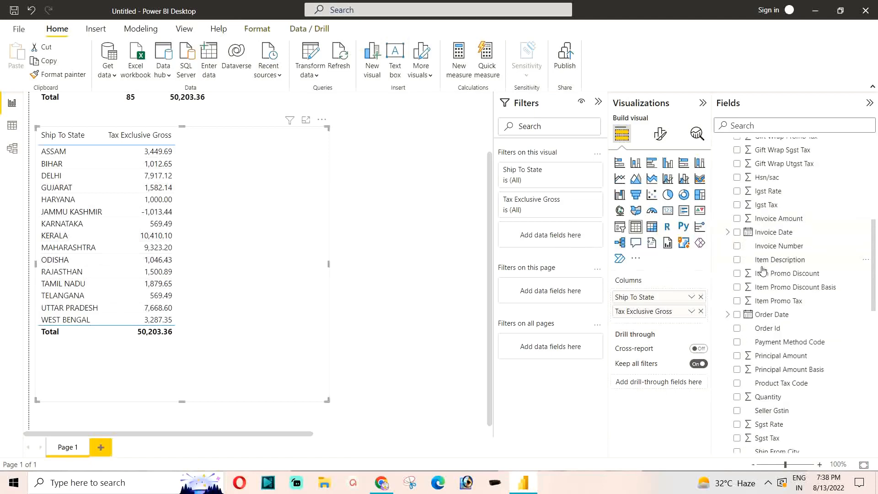
pyautogui.scroll(-2, 762, 270)
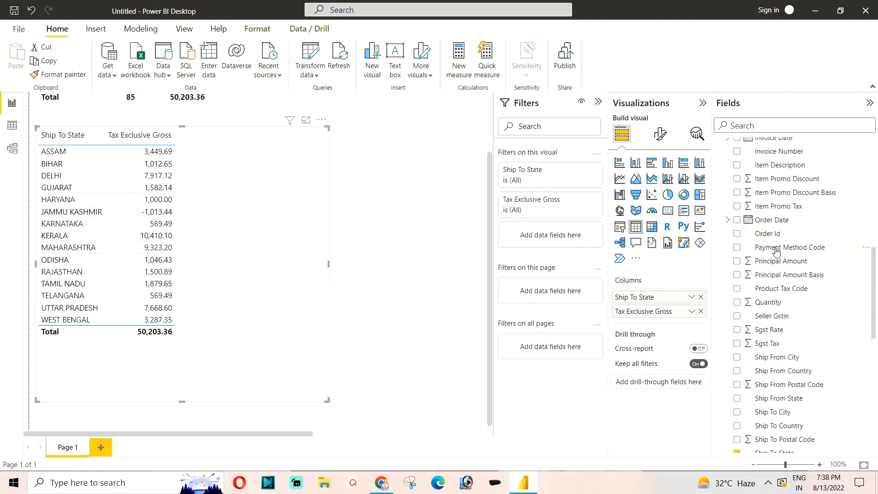
pyautogui.click(737, 330)
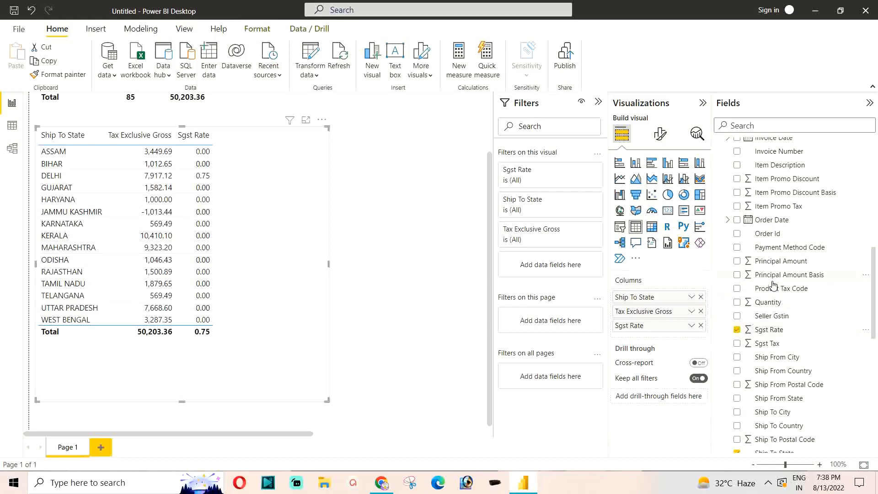
pyautogui.scroll(10, 775, 284)
pyautogui.scroll(2, 777, 280)
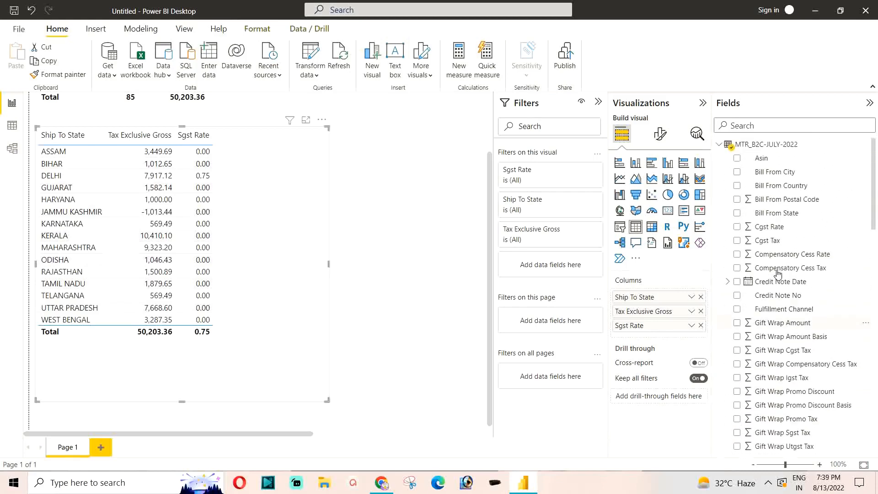
pyautogui.click(737, 230)
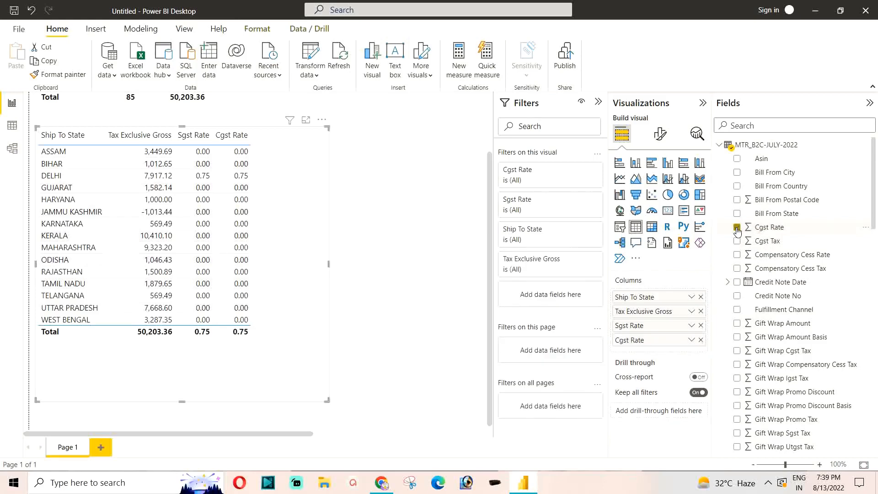
pyautogui.scroll(-6, 751, 268)
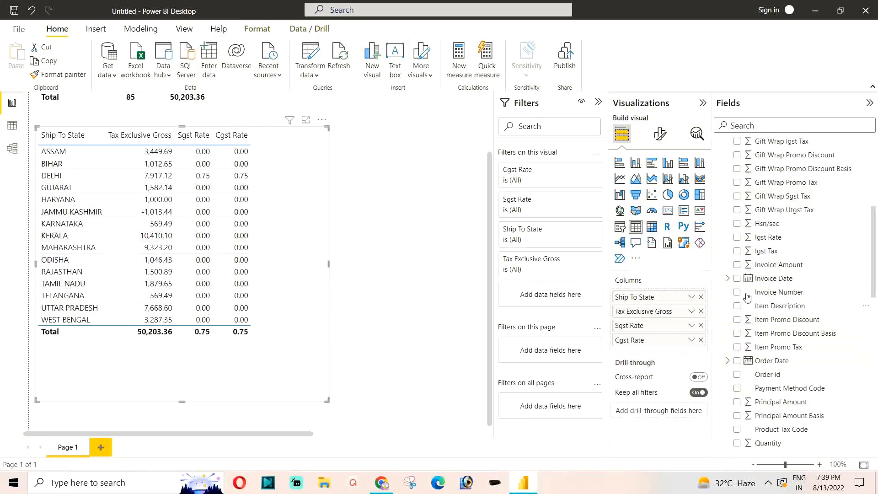
pyautogui.click(737, 238)
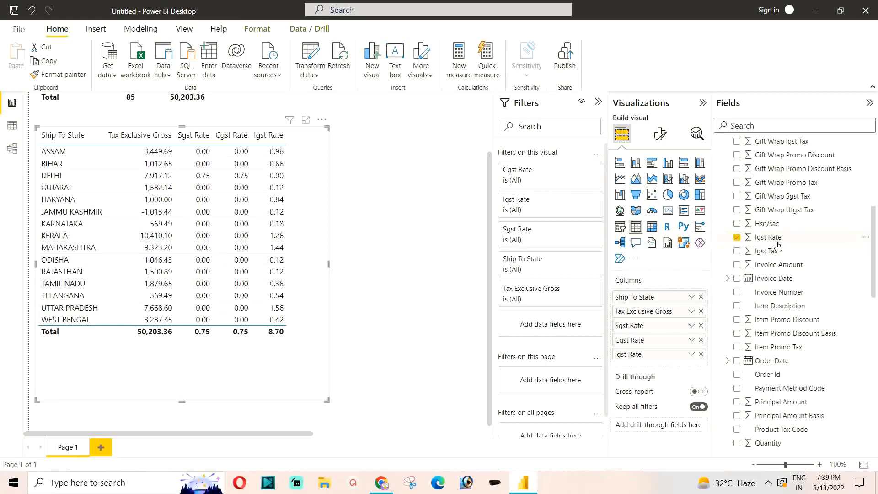
# Step: Create a hierarchy from the Igst Rate field and use it in the table in place of the summed Igst Rate
pyautogui.click(866, 240)
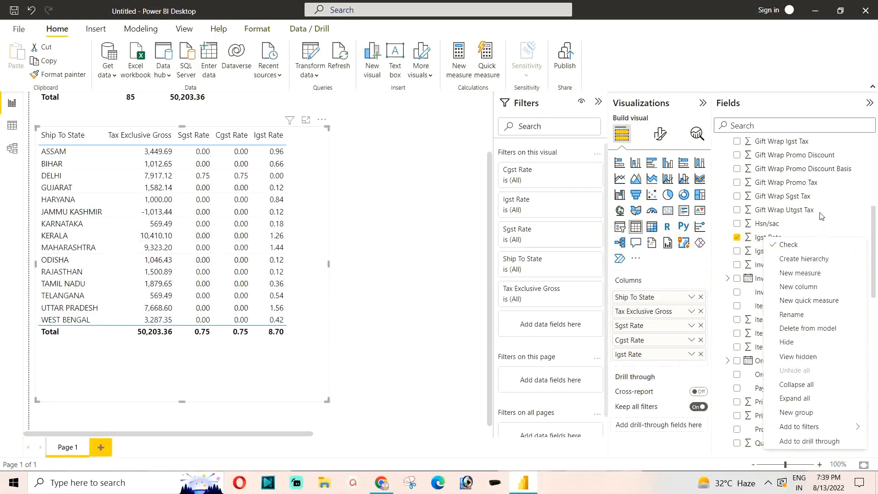
pyautogui.click(791, 209)
pyautogui.rightClick(817, 242)
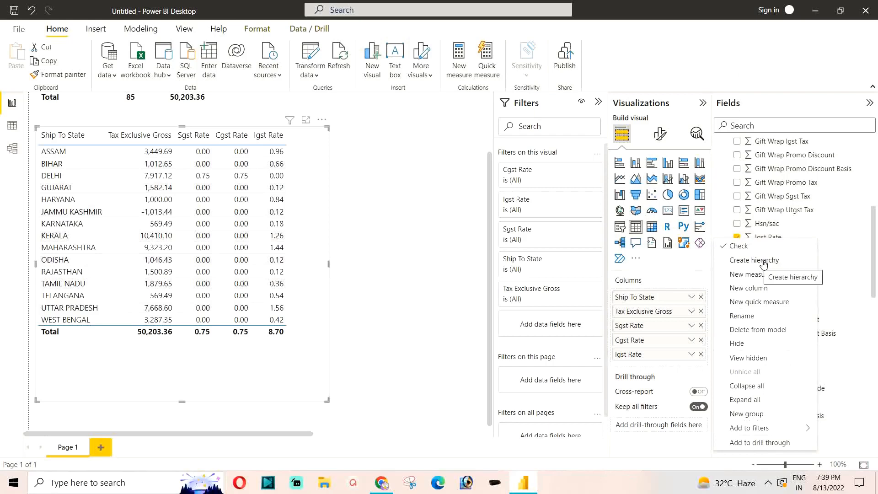
pyautogui.click(773, 263)
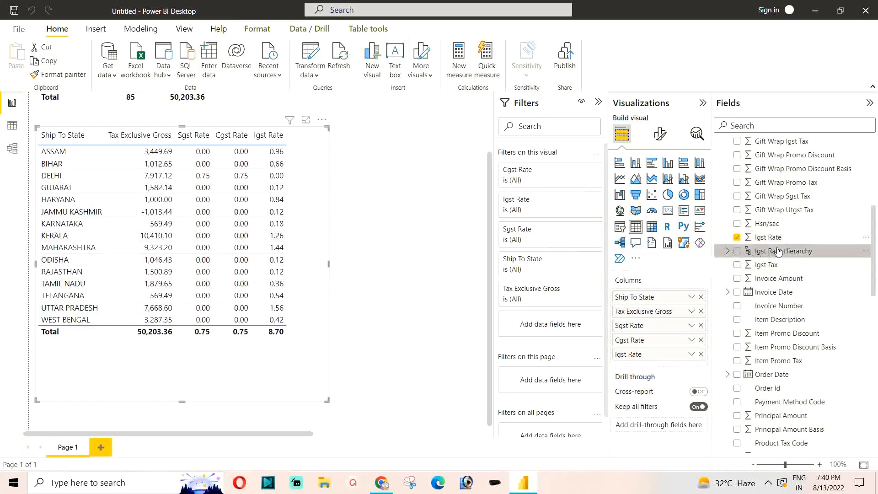
pyautogui.click(737, 252)
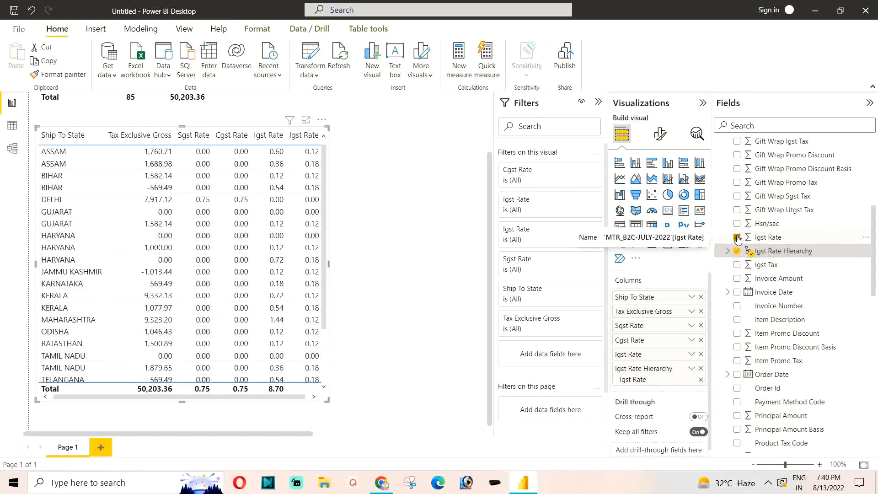
pyautogui.click(736, 237)
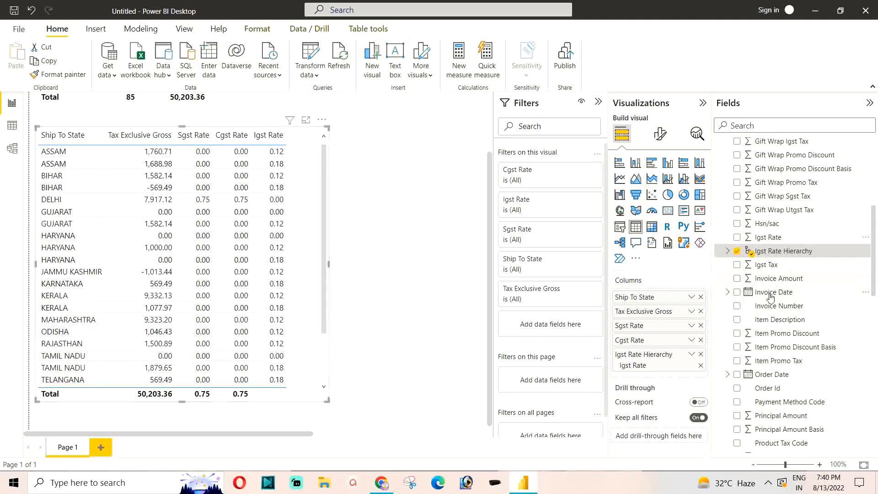
# Step: Create a hierarchy from the Sgst Rate field and use it in the table in place of the summed Sgst Rate
pyautogui.scroll(-5, 777, 280)
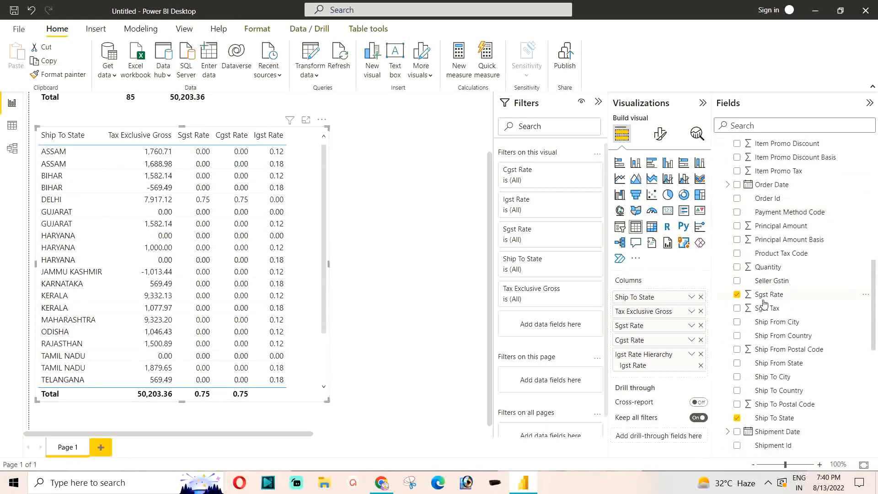
pyautogui.click(866, 298)
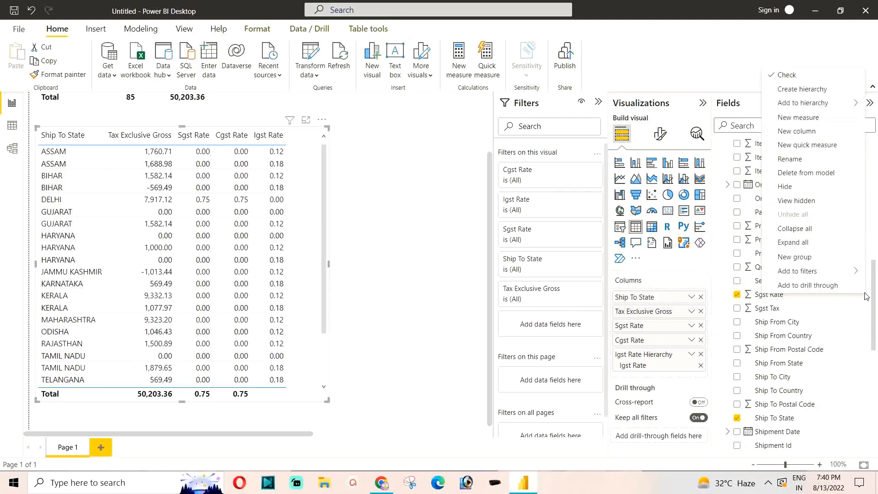
pyautogui.click(793, 94)
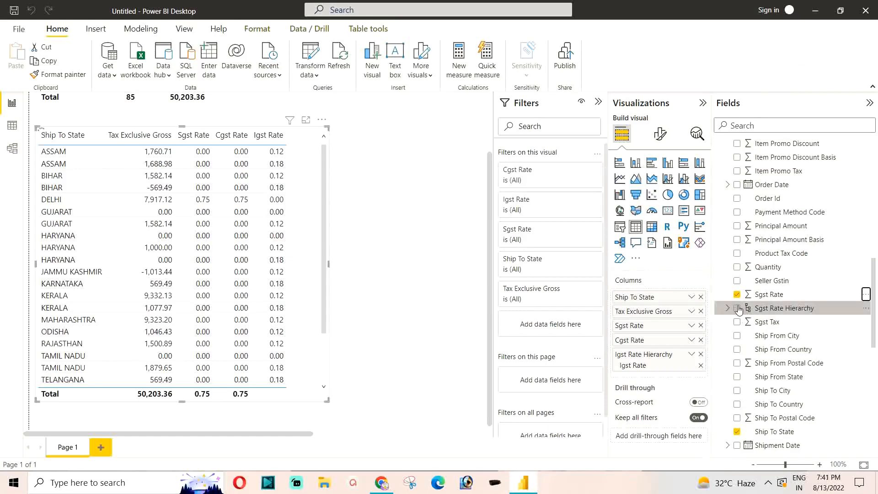
pyautogui.click(736, 308)
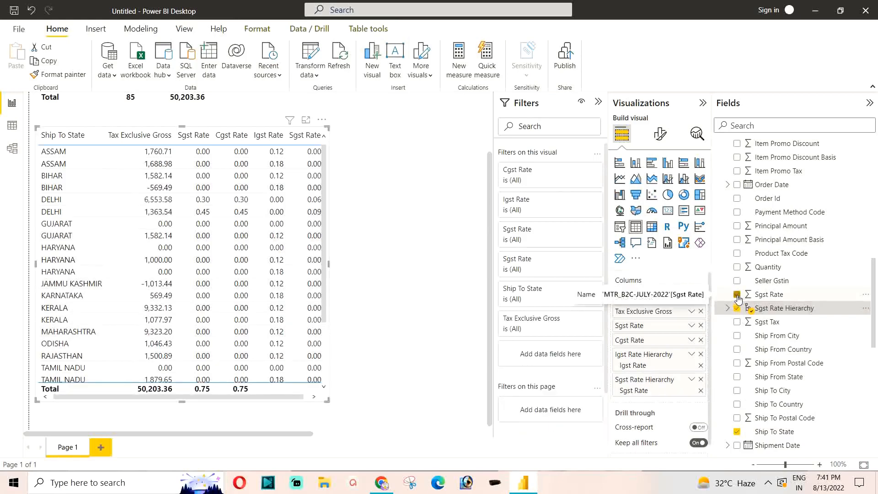
pyautogui.click(737, 295)
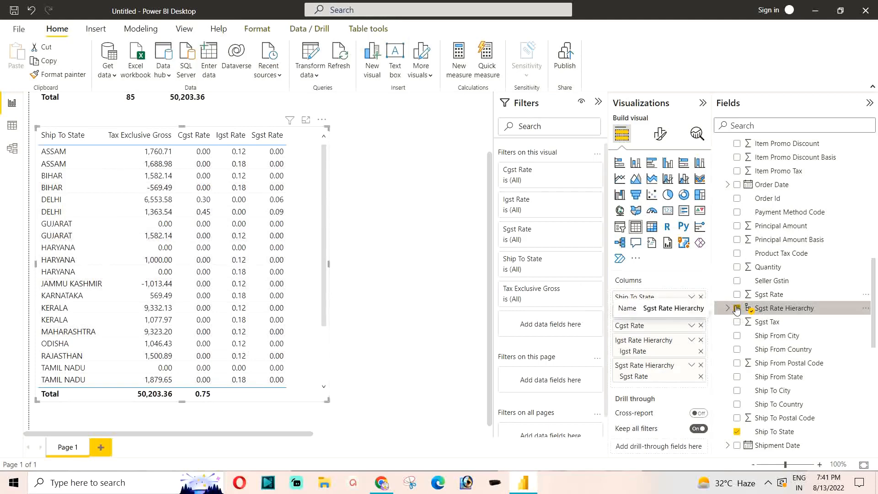
# Step: Create a hierarchy from the Cgst Rate field and use it in the table in place of the summed Cgst Rate
pyautogui.scroll(-3, 737, 329)
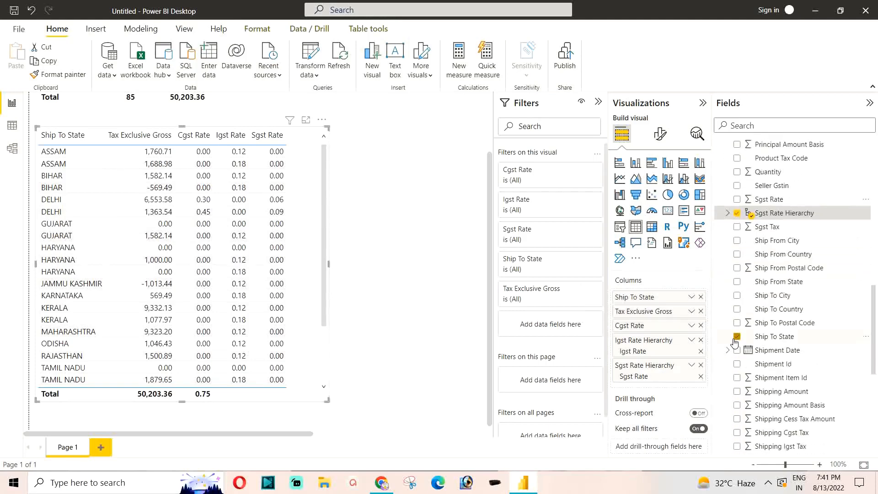
pyautogui.scroll(-2, 736, 341)
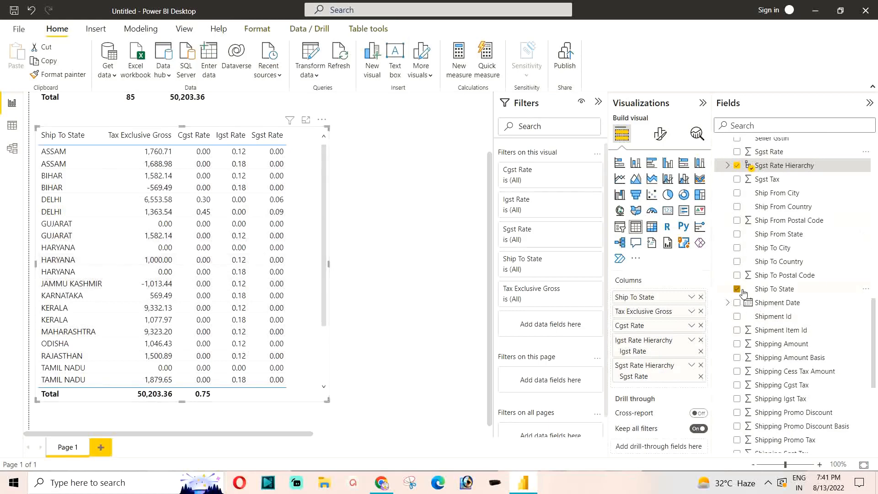
pyautogui.scroll(-3, 743, 292)
pyautogui.scroll(-2, 743, 293)
pyautogui.scroll(-3, 747, 301)
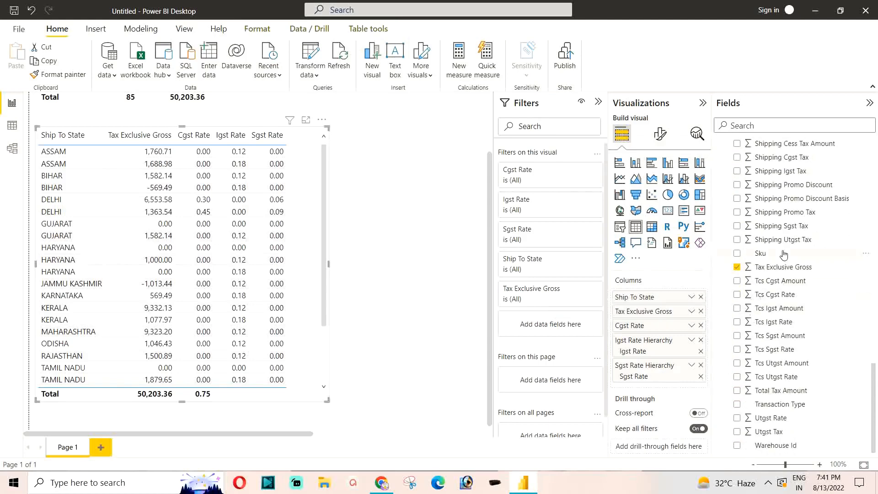
pyautogui.scroll(10, 782, 254)
pyautogui.scroll(6, 783, 253)
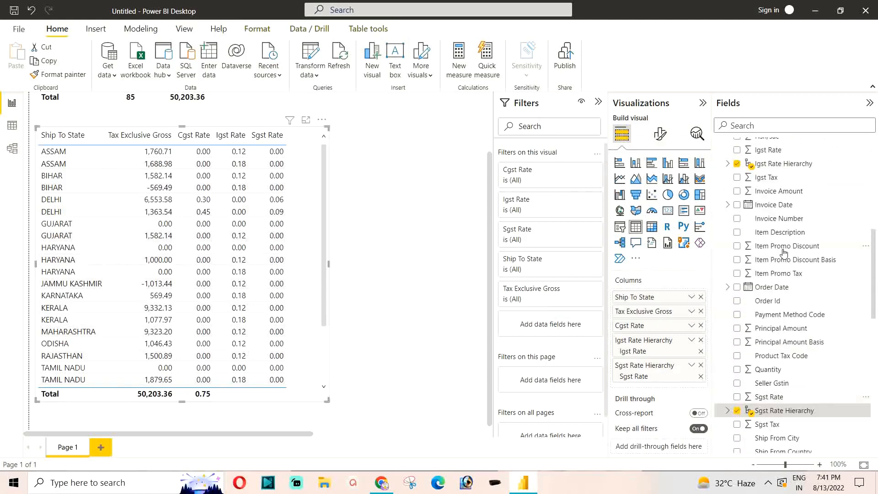
pyautogui.scroll(4, 783, 251)
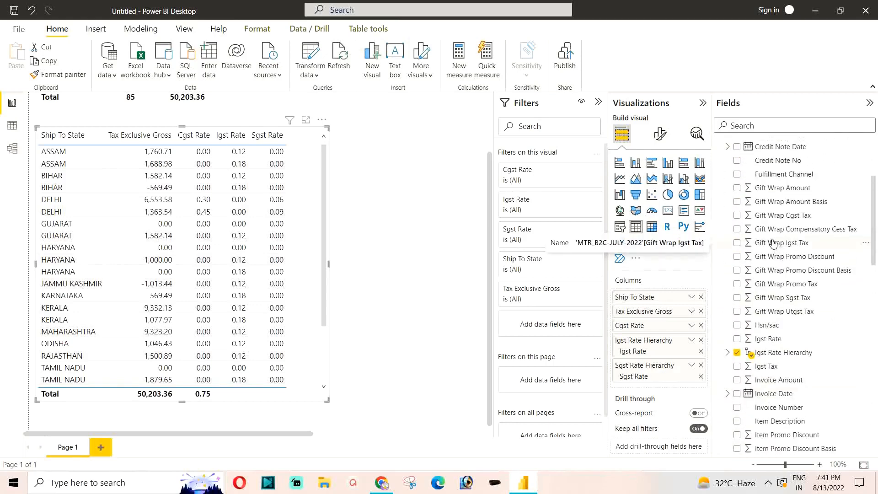
pyautogui.scroll(4, 772, 245)
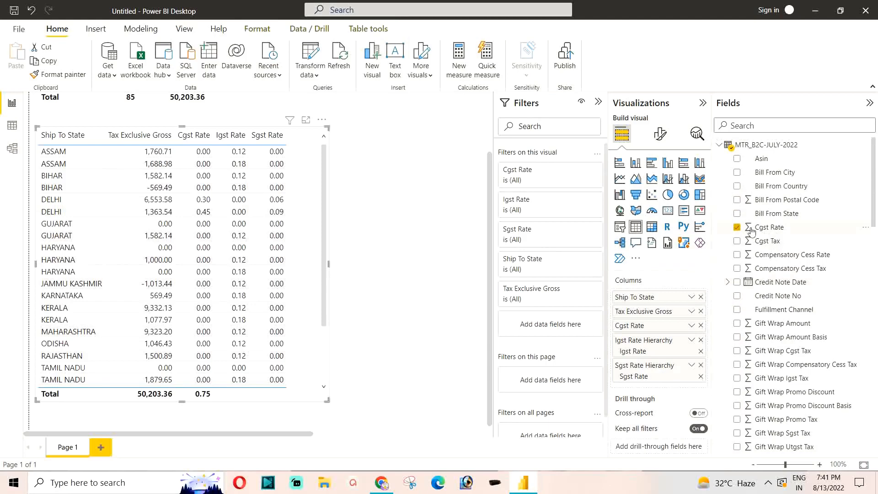
pyautogui.click(866, 228)
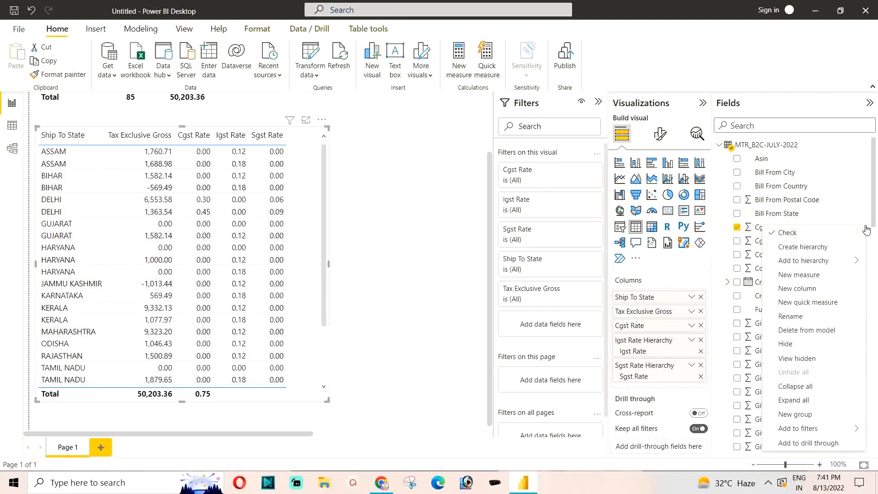
pyautogui.click(801, 249)
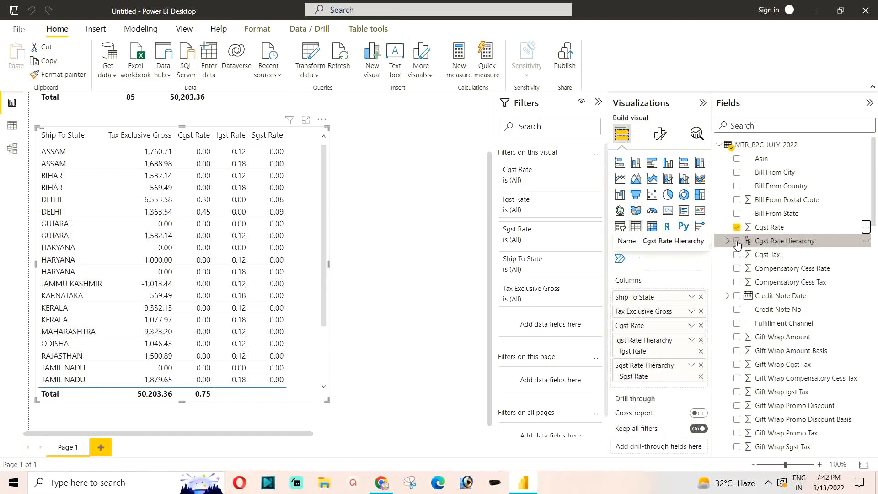
pyautogui.click(737, 241)
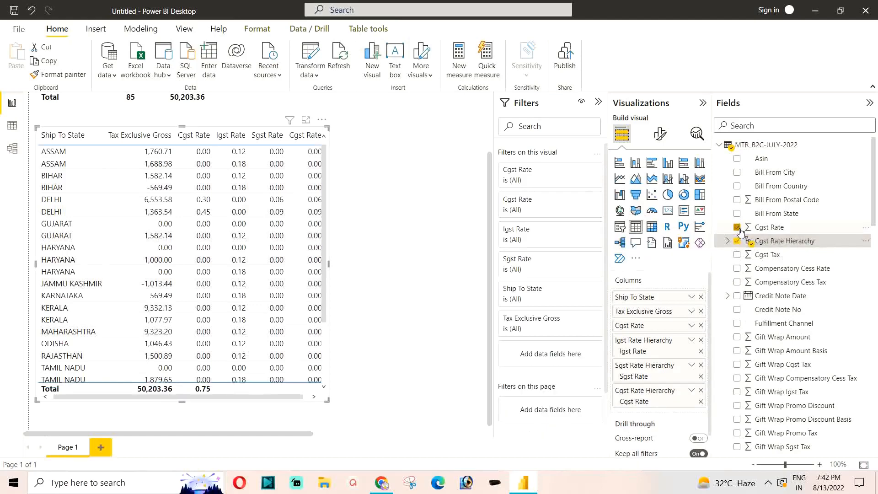
pyautogui.click(737, 227)
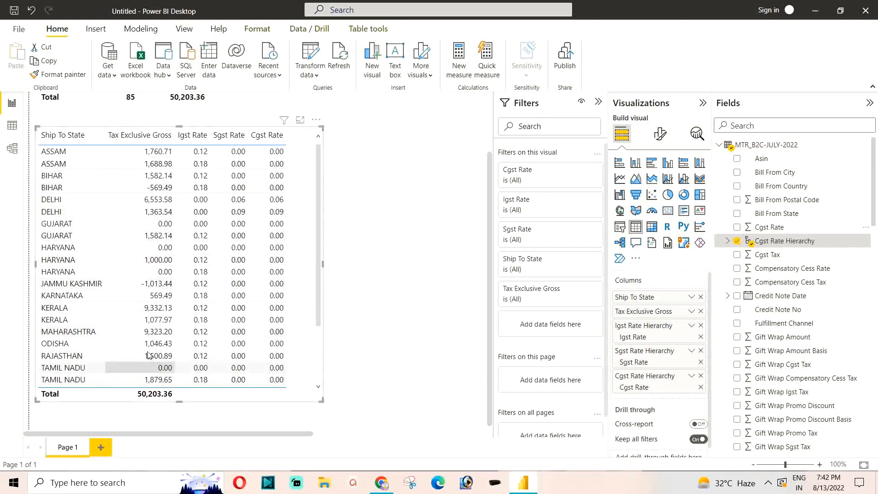
# Step: Extend the Ship To State table downward and slightly upward to fit more rows, and look through its state-wise entries
pyautogui.scroll(-3, 185, 311)
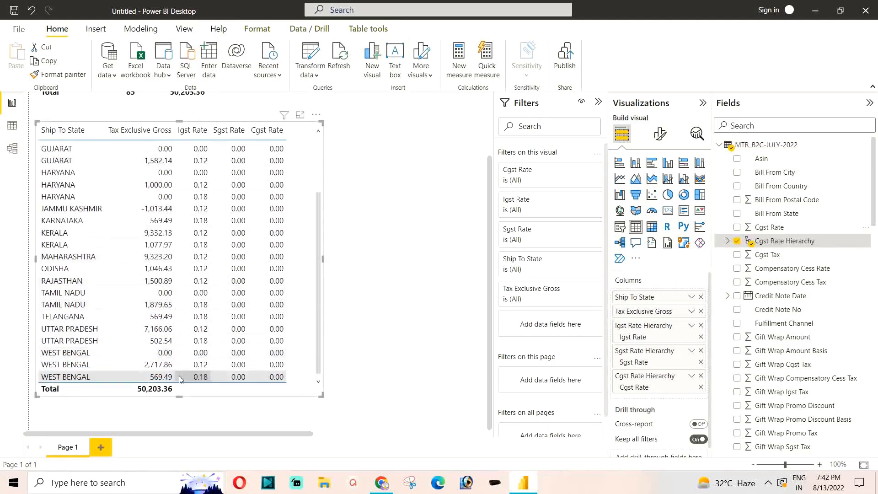
pyautogui.moveTo(178, 396); pyautogui.dragTo(179, 428)
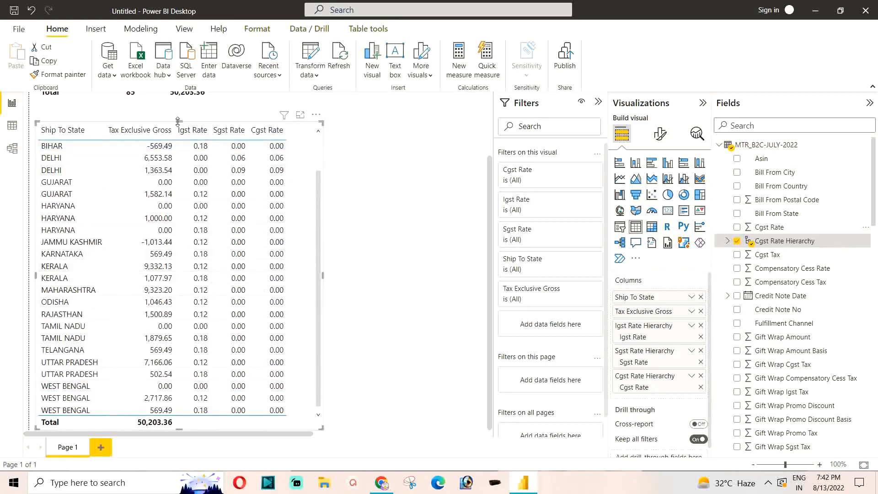
pyautogui.moveTo(177, 122); pyautogui.dragTo(174, 100)
pyautogui.scroll(-2, 170, 231)
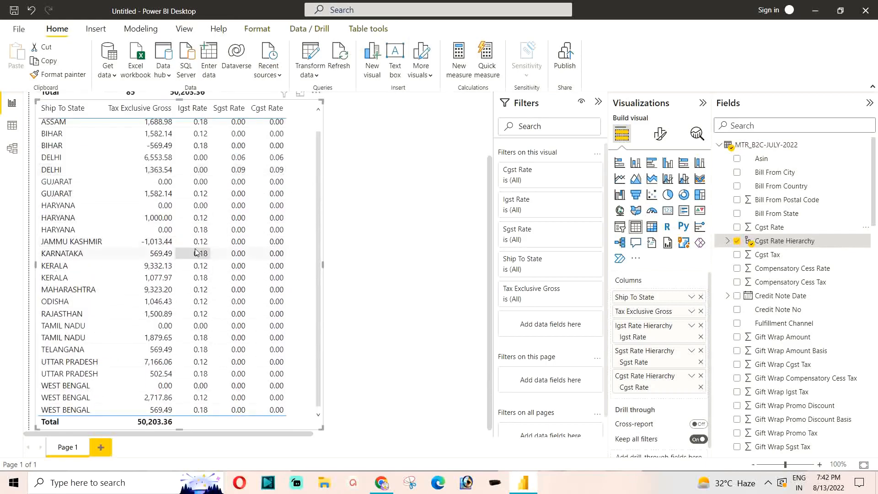
pyautogui.scroll(3, 222, 247)
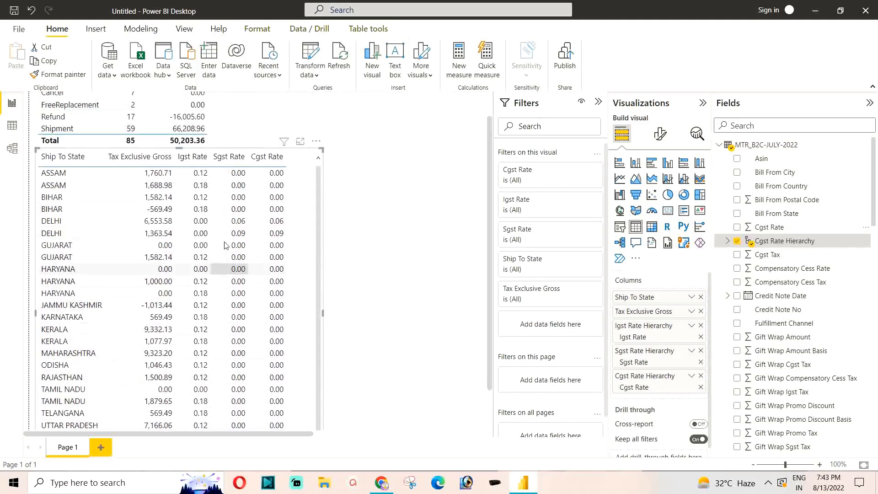
pyautogui.scroll(-1, 223, 245)
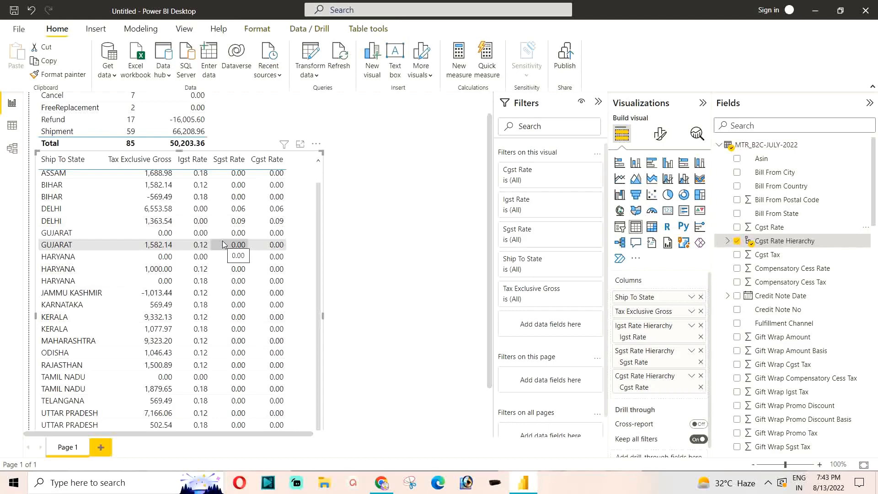
pyautogui.scroll(1, 220, 257)
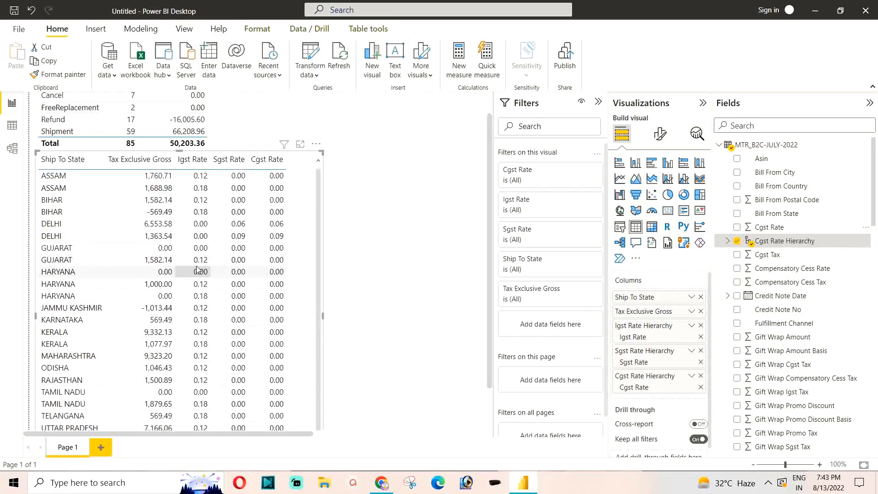
pyautogui.scroll(2, 247, 277)
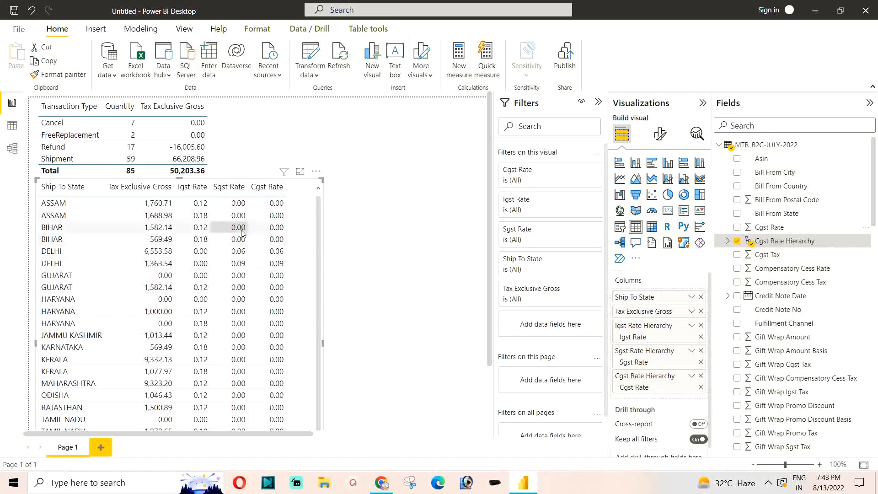
# Step: Change the Ship To State table into a donut chart and widen the visual towards the middle of the page
pyautogui.click(682, 196)
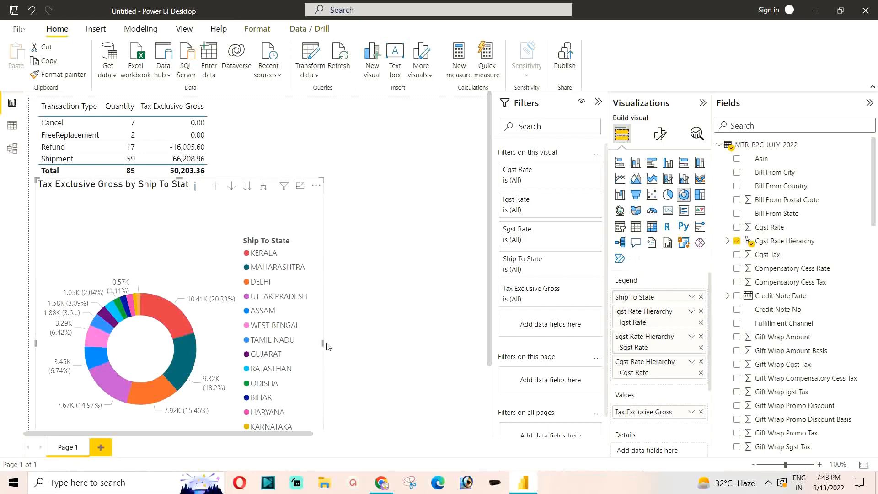
pyautogui.moveTo(324, 346); pyautogui.dragTo(460, 353)
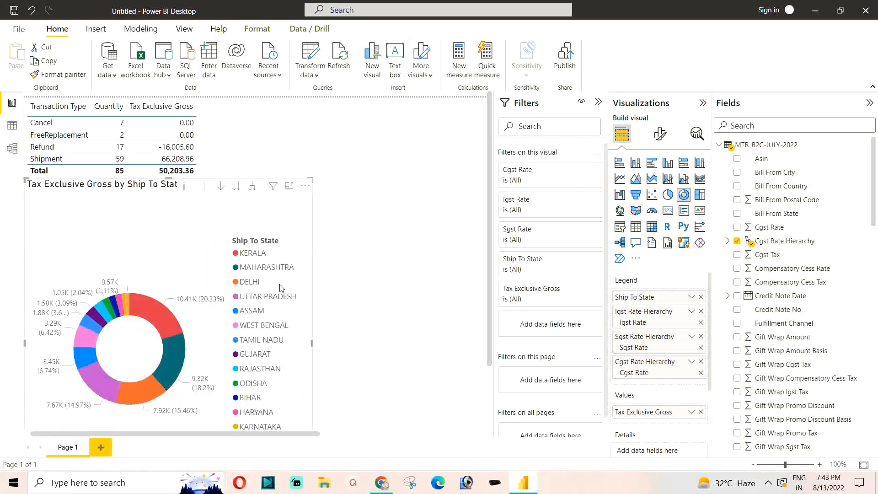
pyautogui.scroll(-1, 279, 289)
pyautogui.scroll(-1, 297, 281)
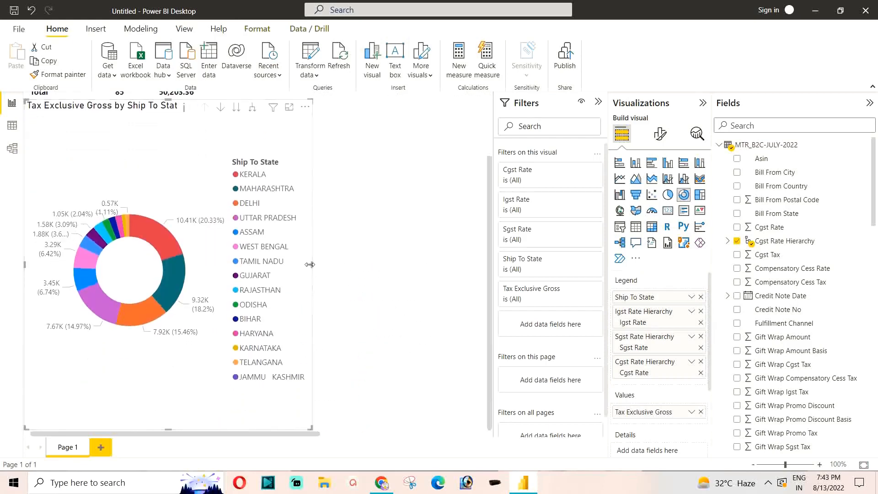
pyautogui.moveTo(312, 266); pyautogui.dragTo(406, 265)
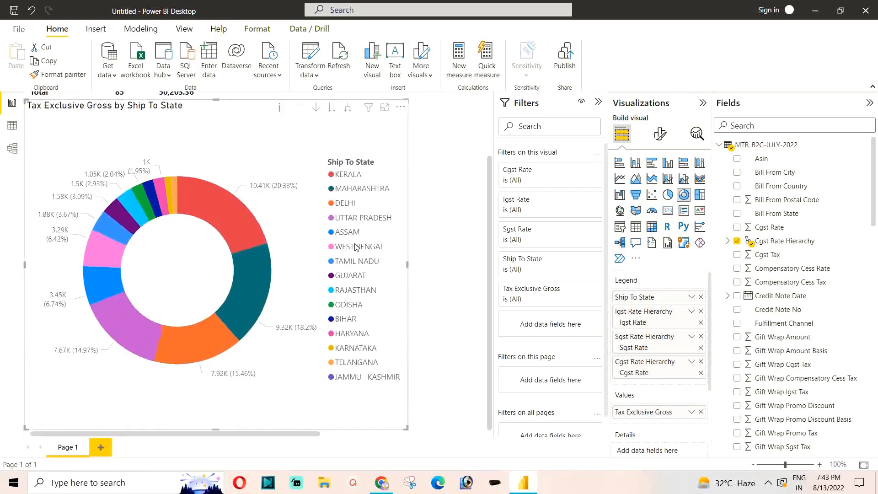
# Step: Try the Ship To State visual as a KPI, a clustered bar chart and a map
pyautogui.click(699, 210)
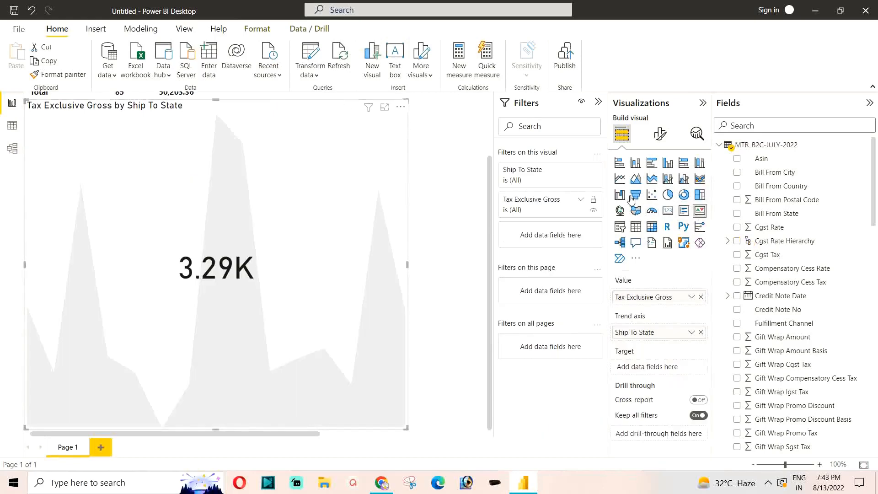
pyautogui.click(650, 164)
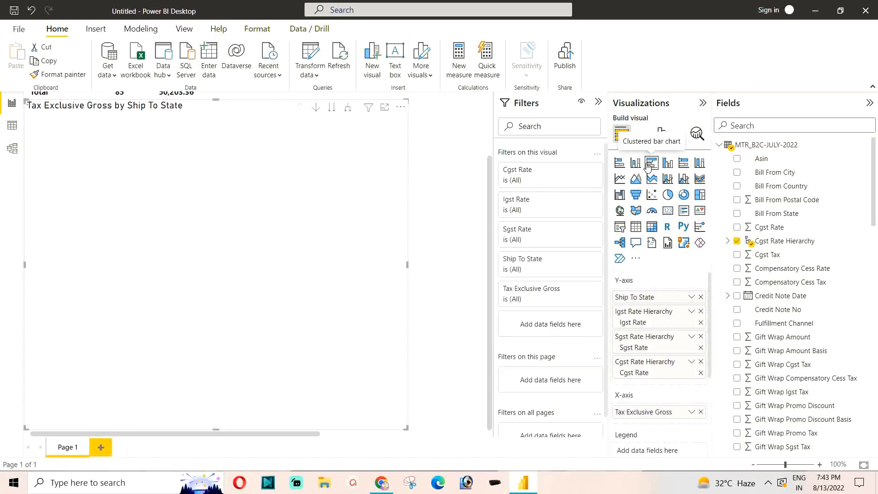
pyautogui.click(620, 212)
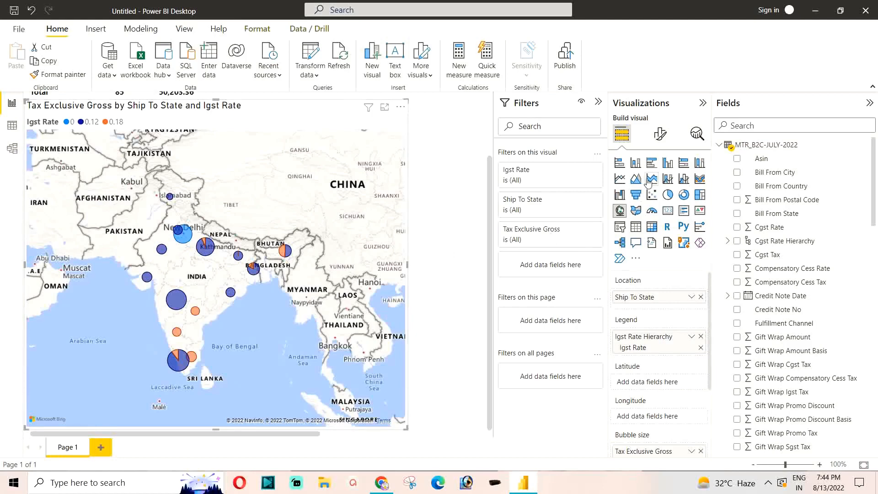
# Step: Change the Ship To State visual back to a table and review its taxable values and GST rates
pyautogui.click(634, 227)
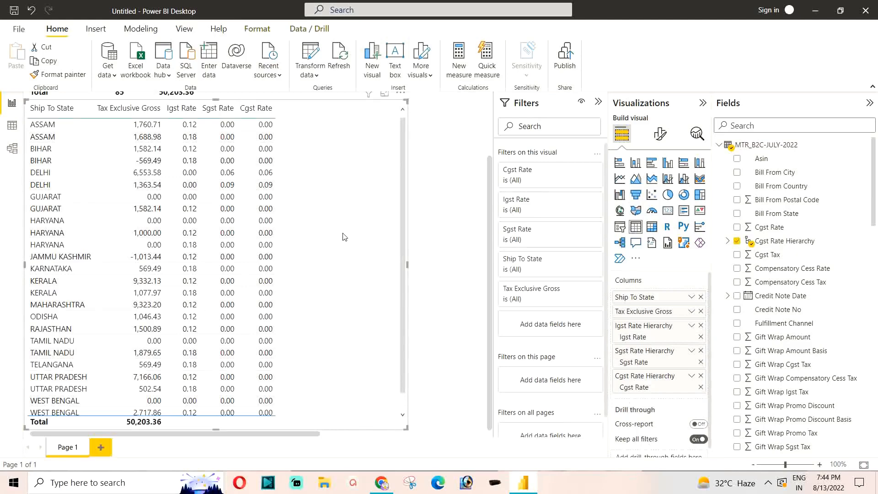
pyautogui.scroll(-1, 190, 270)
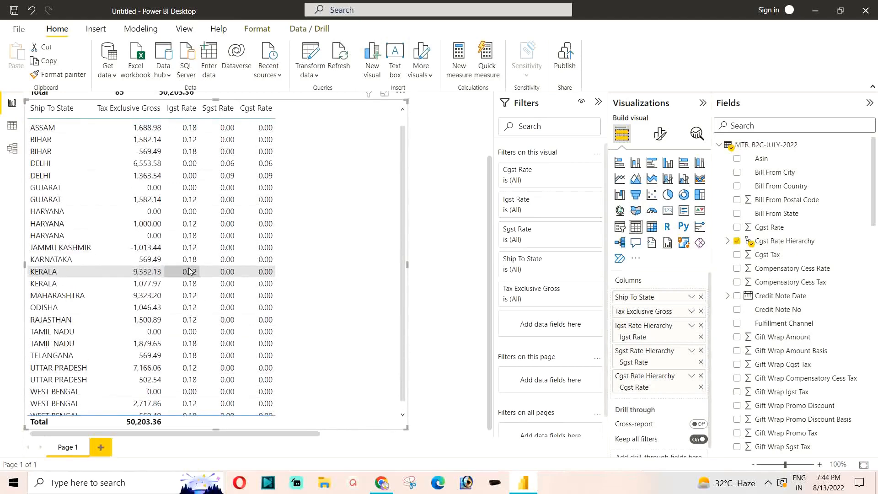
pyautogui.scroll(3, 189, 271)
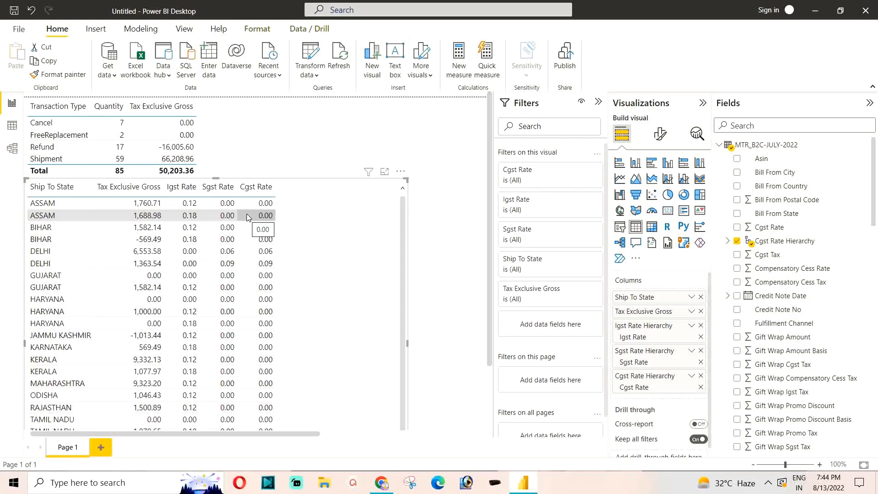
pyautogui.scroll(-6, 247, 213)
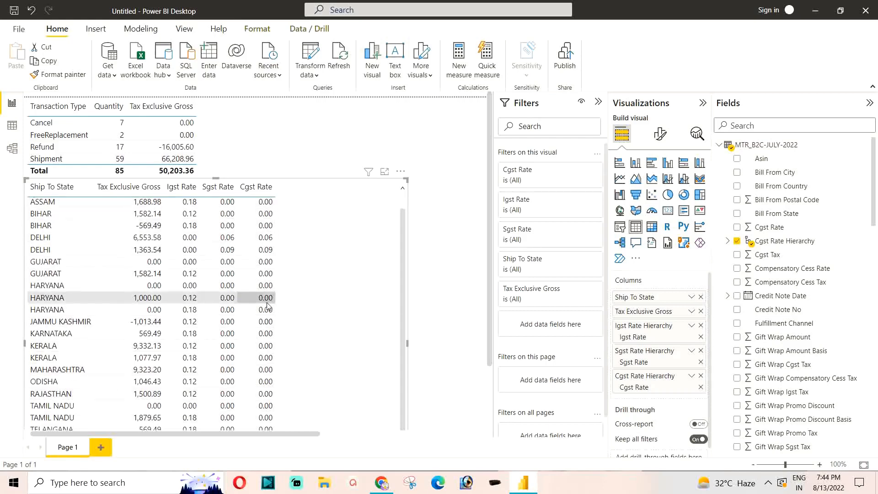